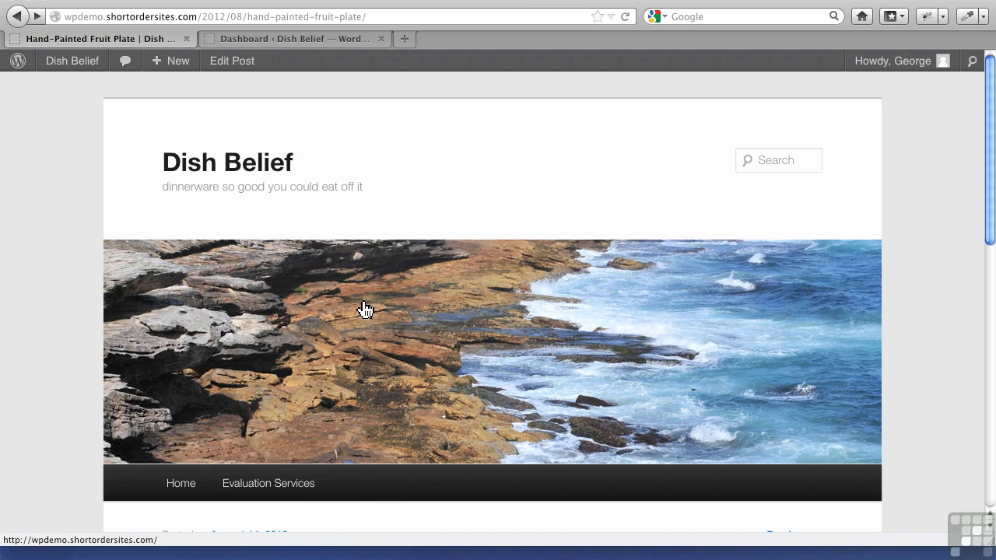
Switch to the site's admin dashboard and open the Menus management page
{"action": "left_click", "coordinate": [315, 41]}
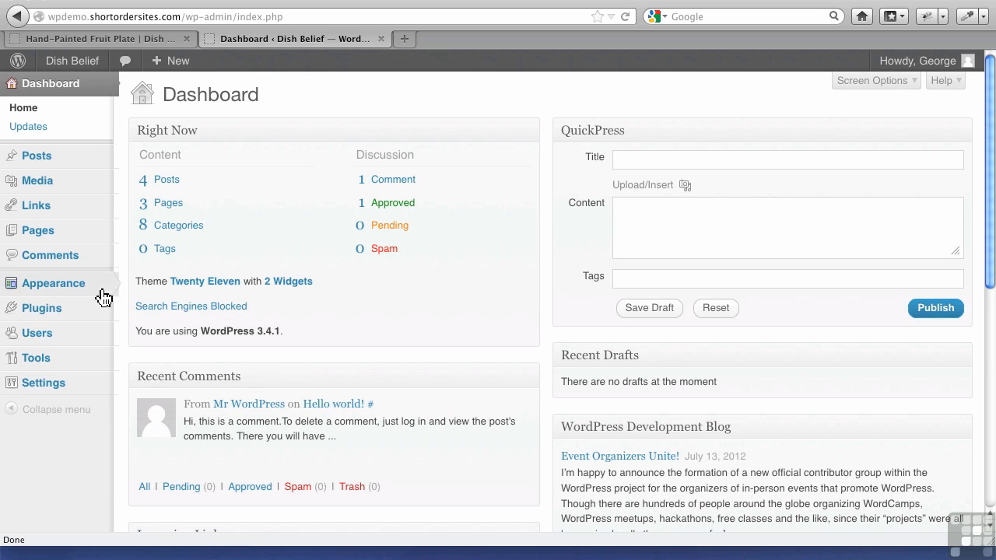
{"action": "mouse_move", "coordinate": [70, 294]}
{"action": "left_click", "coordinate": [138, 325]}
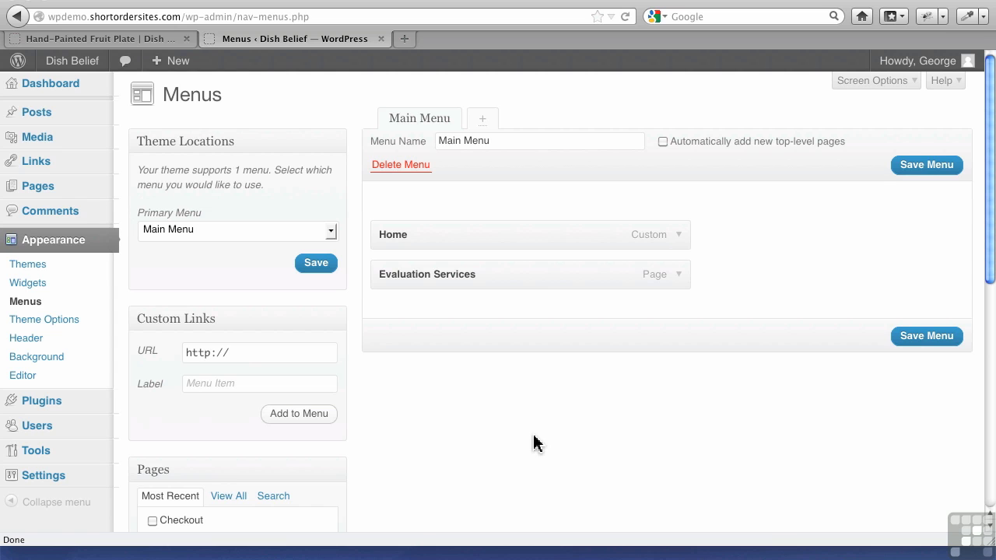
Add the Blog and Store categories to the Main Menu and save the menu
{"action": "scroll", "coordinate": [534, 442], "scroll_direction": "down", "scroll_amount": 10}
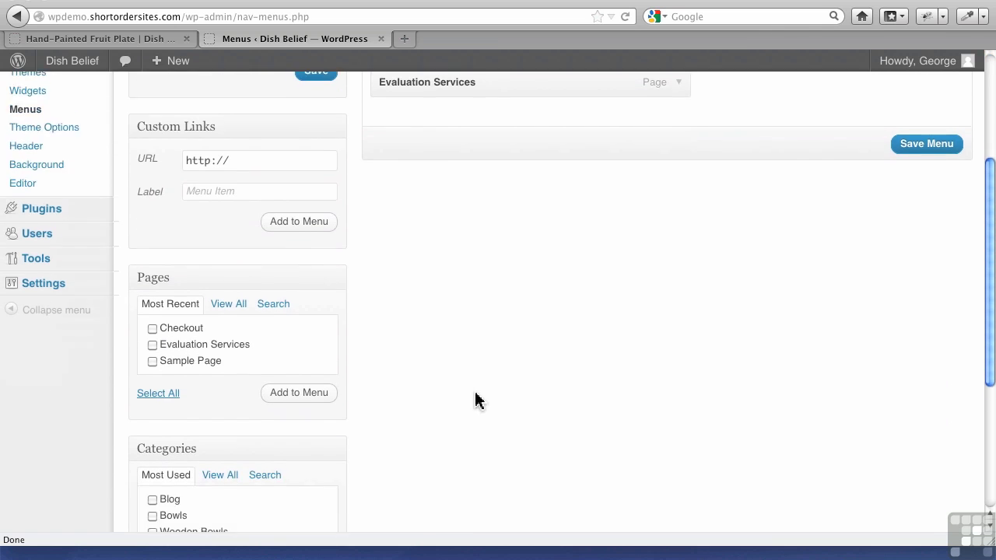
{"action": "scroll", "coordinate": [459, 389], "scroll_direction": "down", "scroll_amount": 1}
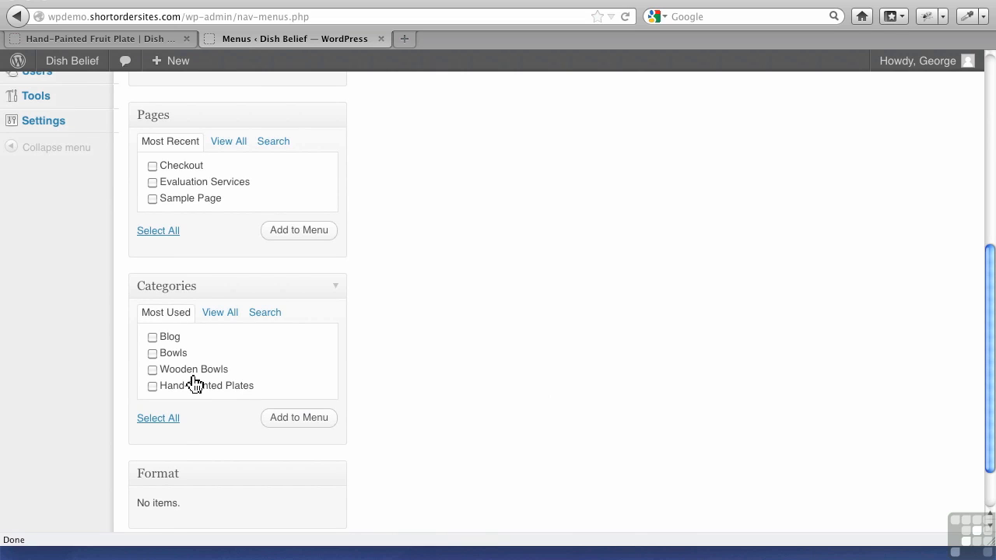
{"action": "left_click", "coordinate": [217, 317]}
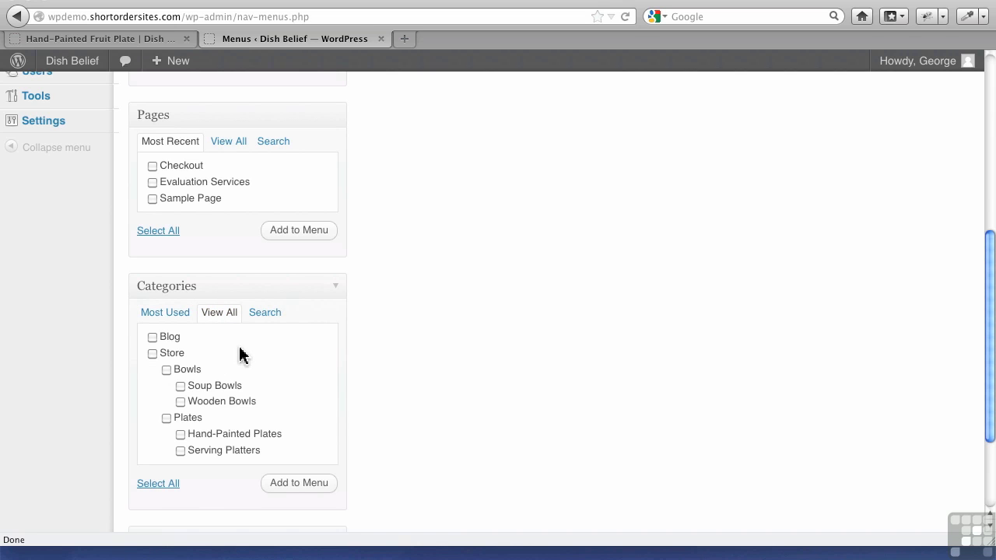
{"action": "scroll", "coordinate": [240, 355], "scroll_direction": "down", "scroll_amount": 1}
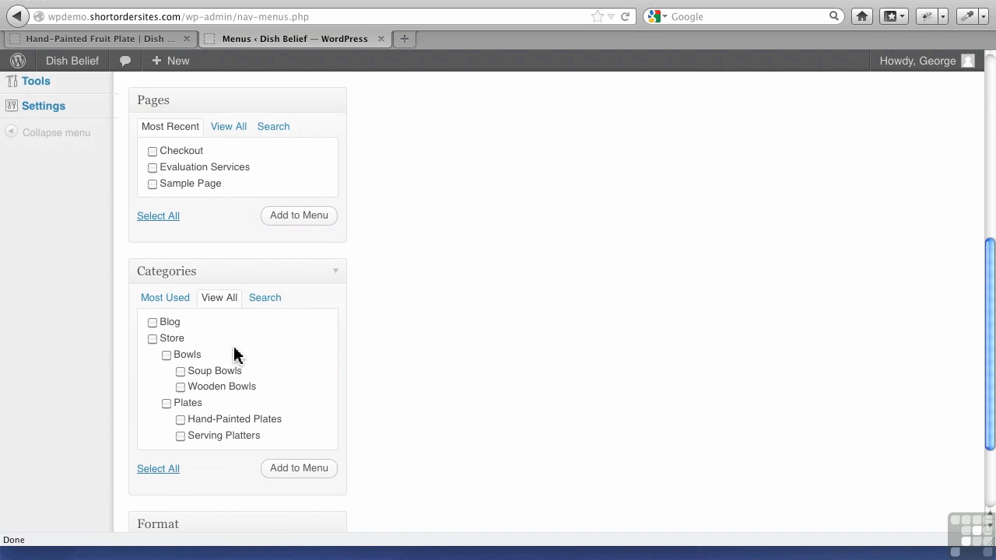
{"action": "left_click", "coordinate": [153, 322]}
{"action": "left_click", "coordinate": [317, 471]}
{"action": "scroll", "coordinate": [567, 202], "scroll_direction": "up", "scroll_amount": 8}
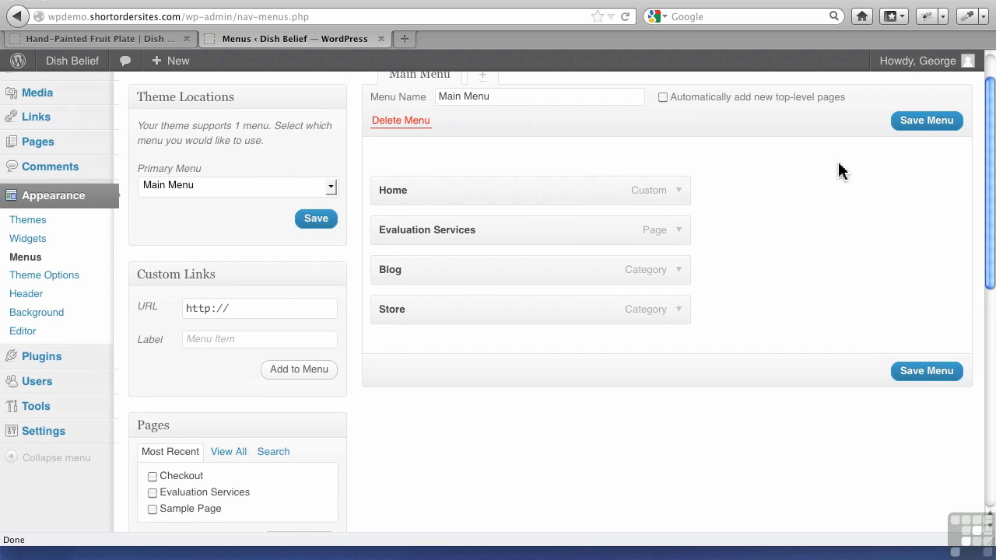
{"action": "left_click", "coordinate": [930, 129]}
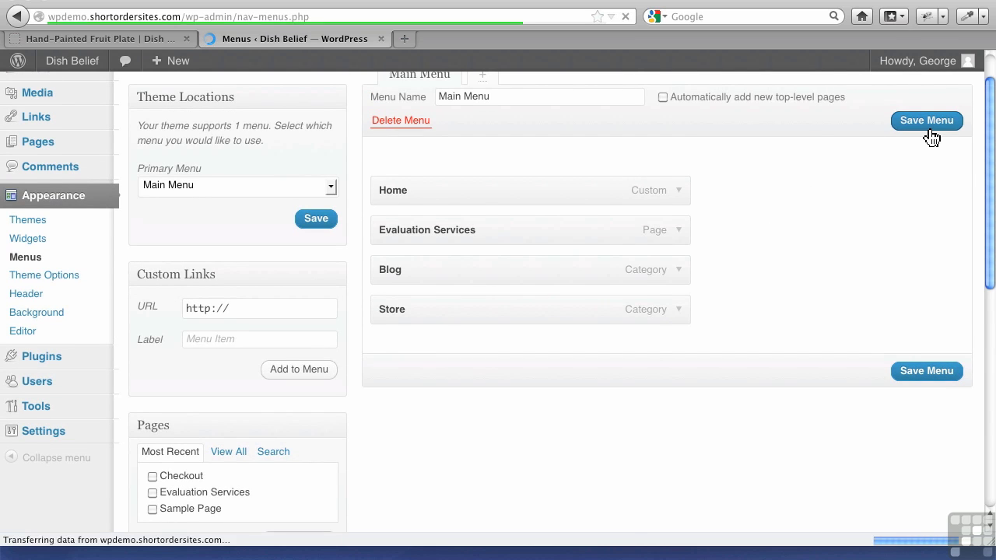
Reload the live Hand-Painted Fruit Plate page and view the Blog category archive from the navigation menu
{"action": "left_click", "coordinate": [126, 39]}
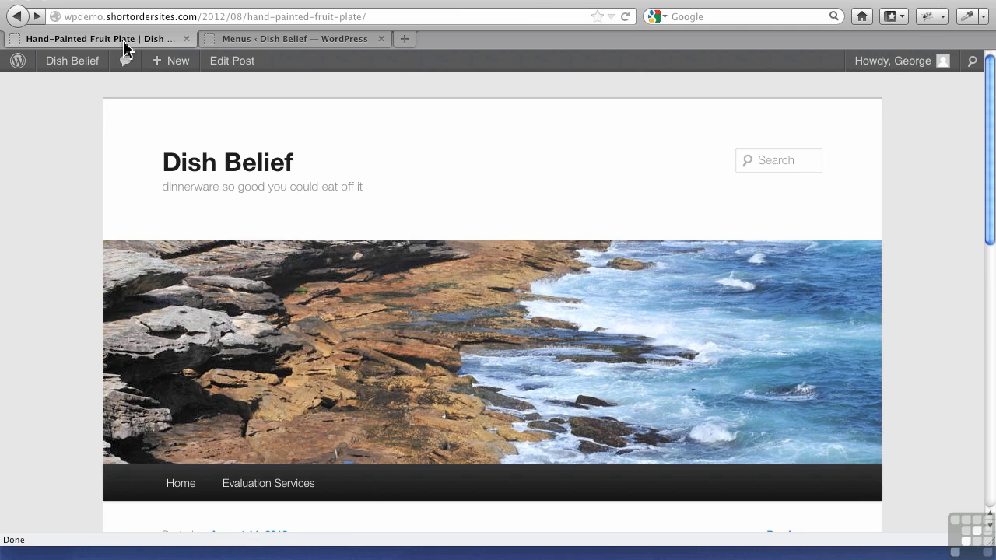
{"action": "left_click", "coordinate": [626, 18]}
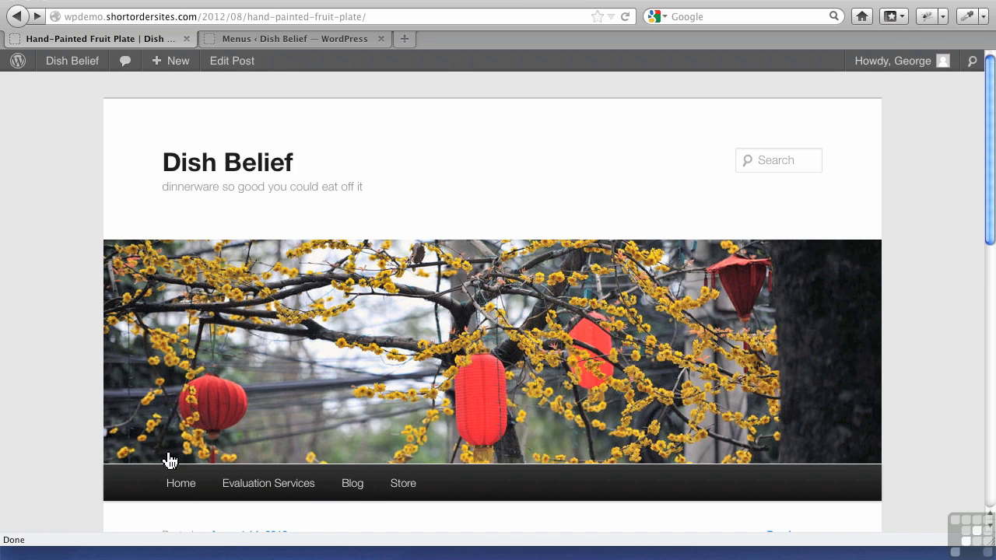
{"action": "left_click", "coordinate": [352, 484]}
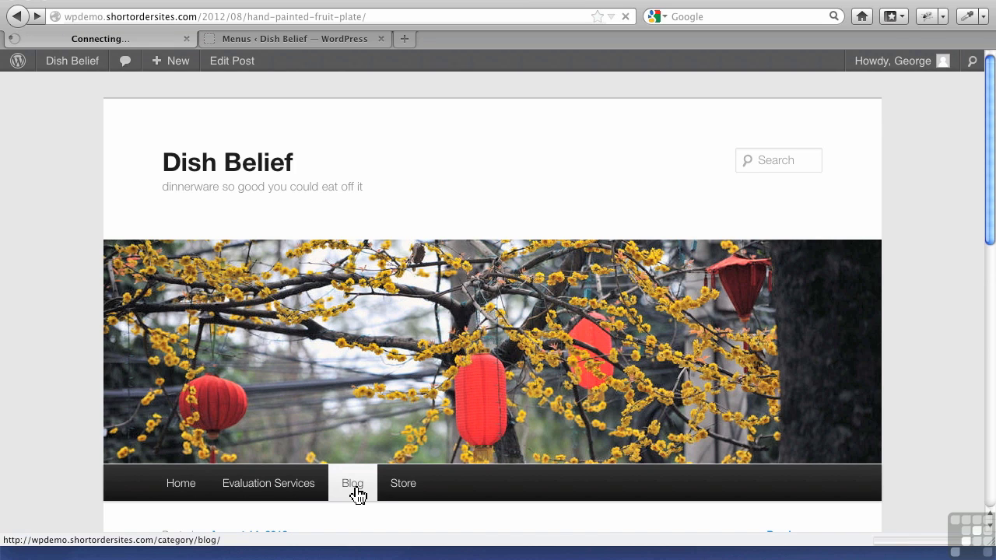
{"action": "scroll", "coordinate": [411, 474], "scroll_direction": "down", "scroll_amount": 3}
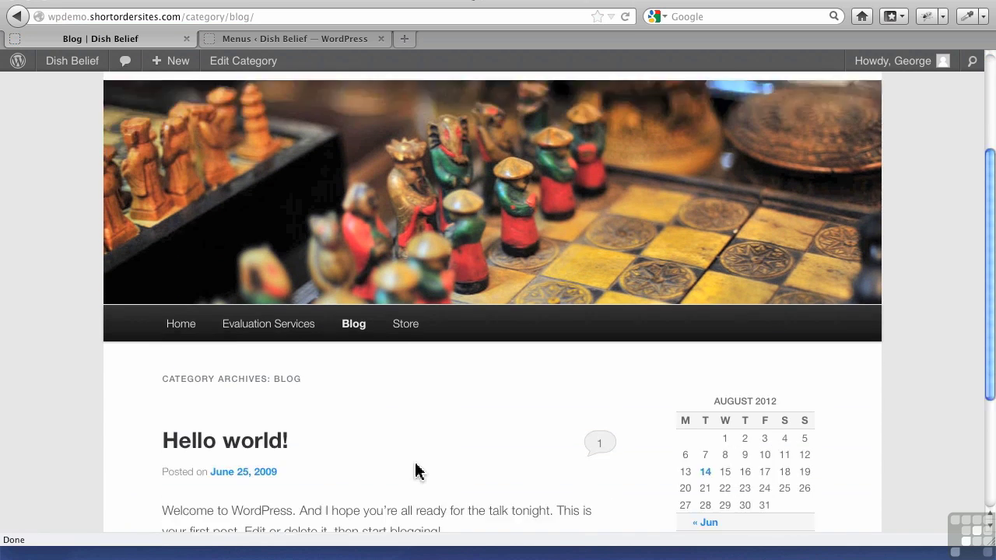
{"action": "scroll", "coordinate": [420, 471], "scroll_direction": "down", "scroll_amount": 1}
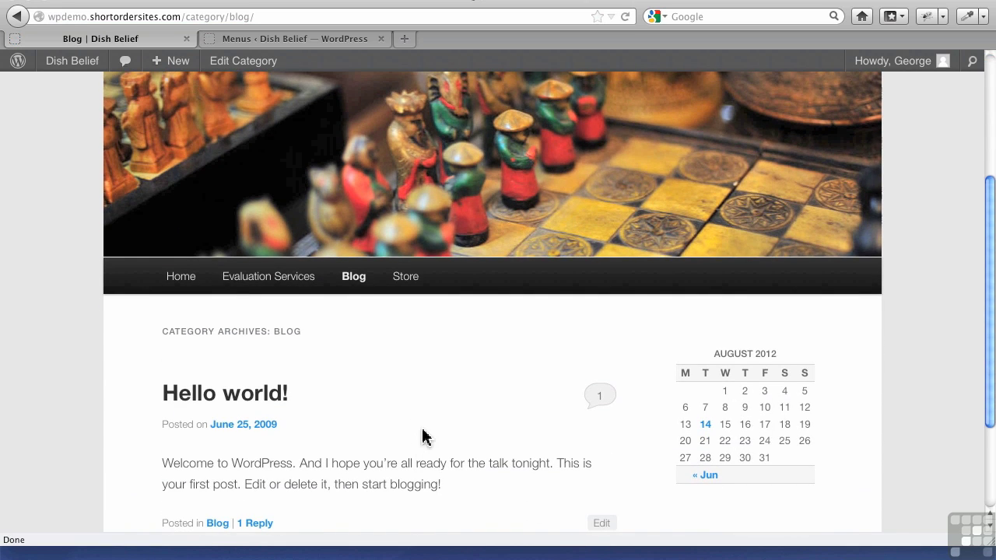
View the Store category archive on the live site and look through its product posts
{"action": "left_click", "coordinate": [402, 298]}
{"action": "scroll", "coordinate": [412, 389], "scroll_direction": "down", "scroll_amount": 5}
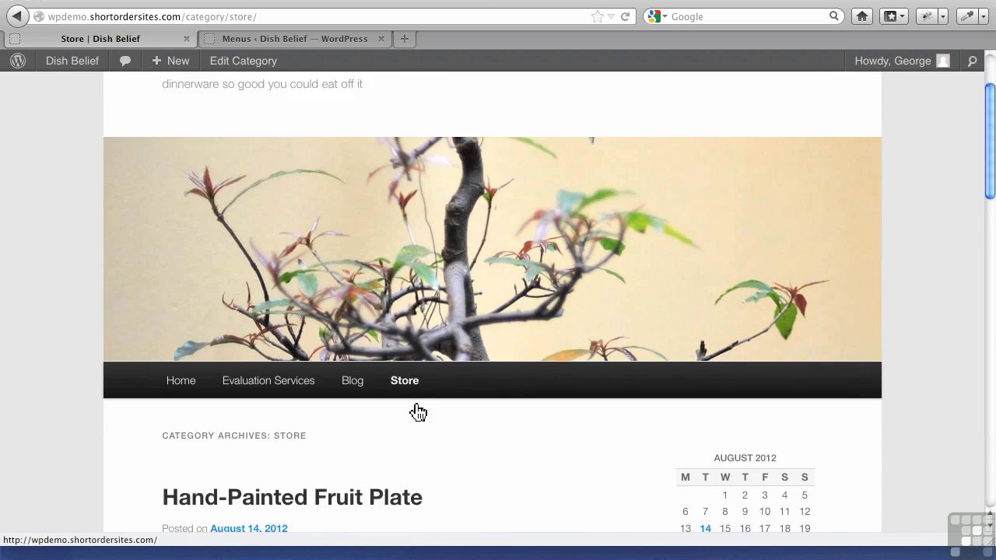
{"action": "scroll", "coordinate": [439, 396], "scroll_direction": "down", "scroll_amount": 13}
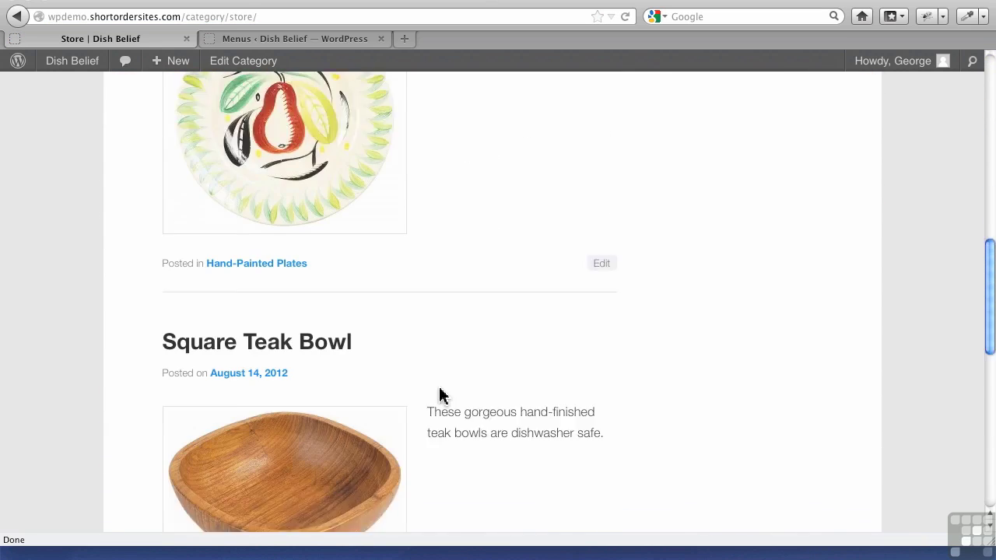
{"action": "scroll", "coordinate": [440, 396], "scroll_direction": "down", "scroll_amount": 4}
{"action": "scroll", "coordinate": [440, 393], "scroll_direction": "up", "scroll_amount": 12}
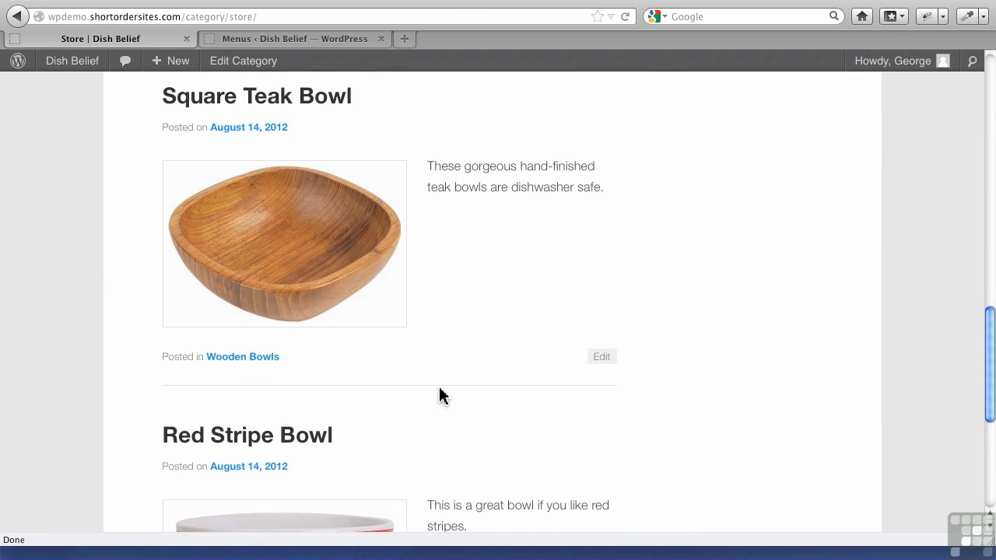
{"action": "scroll", "coordinate": [439, 396], "scroll_direction": "up", "scroll_amount": 6}
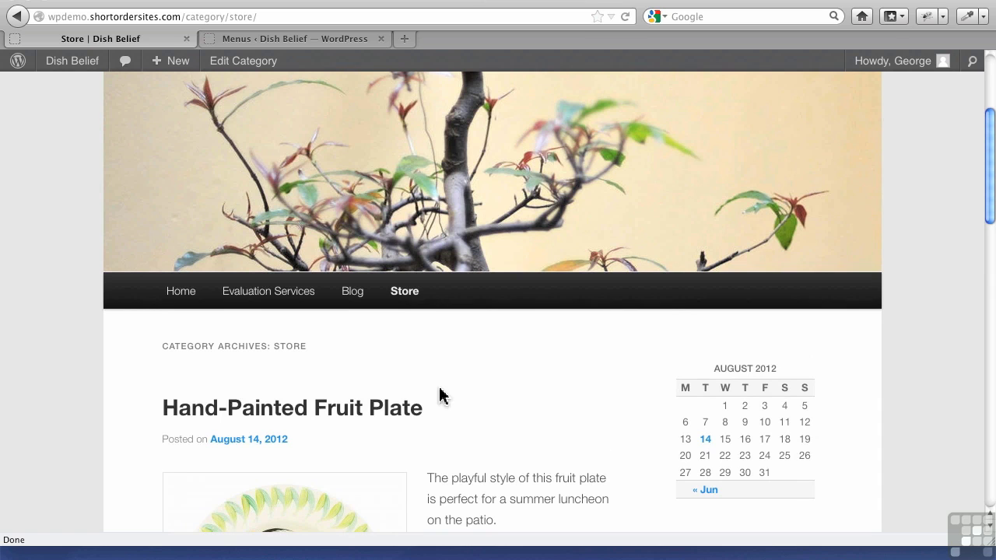
Return to the menu editor, add the Bowls and Plates categories to the Main Menu and save it
{"action": "left_click", "coordinate": [310, 43]}
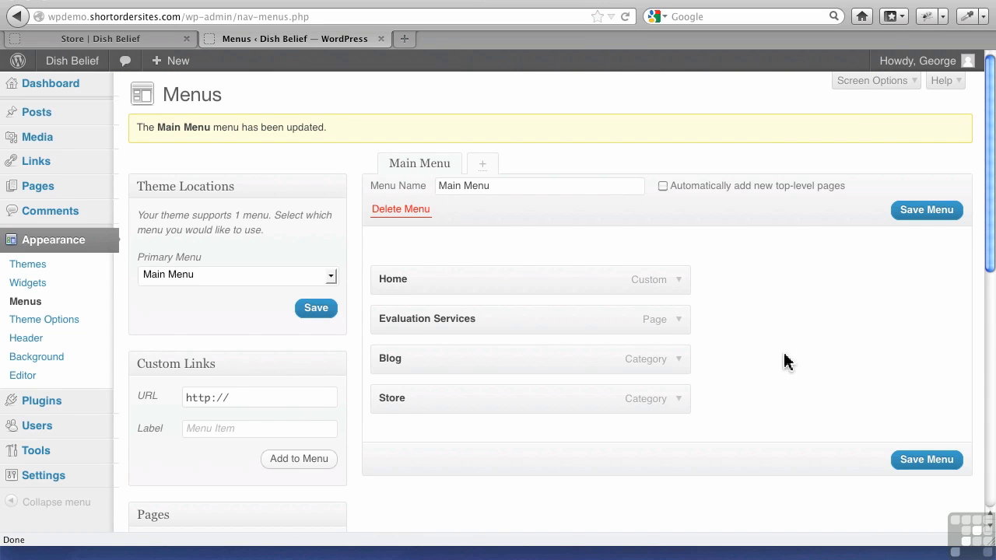
{"action": "scroll", "coordinate": [777, 362], "scroll_direction": "down", "scroll_amount": 5}
{"action": "scroll", "coordinate": [498, 407], "scroll_direction": "down", "scroll_amount": 3}
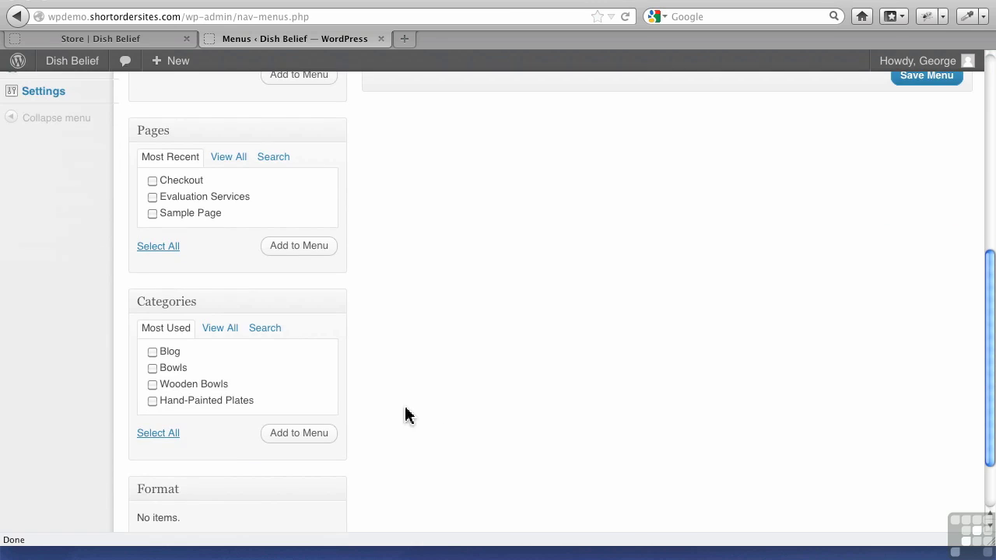
{"action": "left_click", "coordinate": [230, 337]}
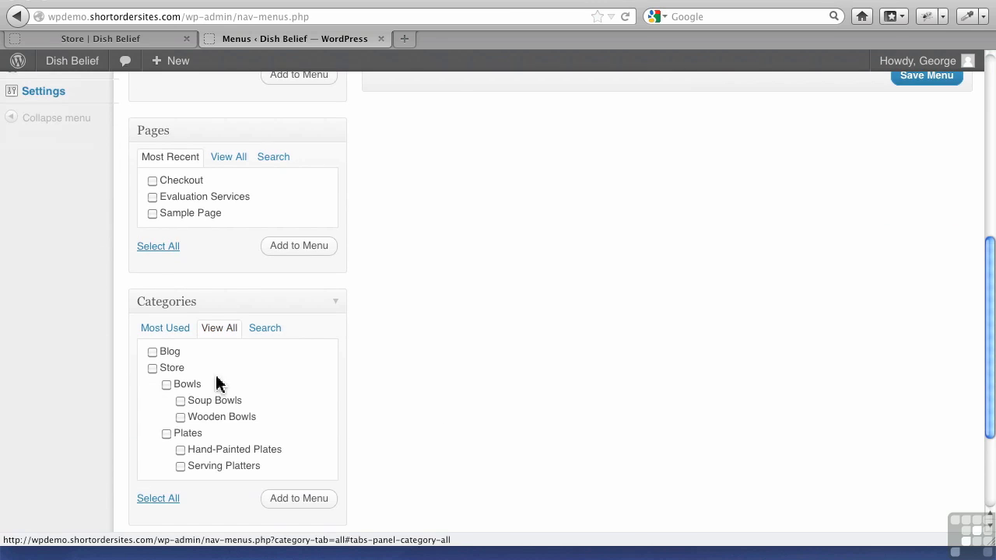
{"action": "left_click", "coordinate": [166, 384]}
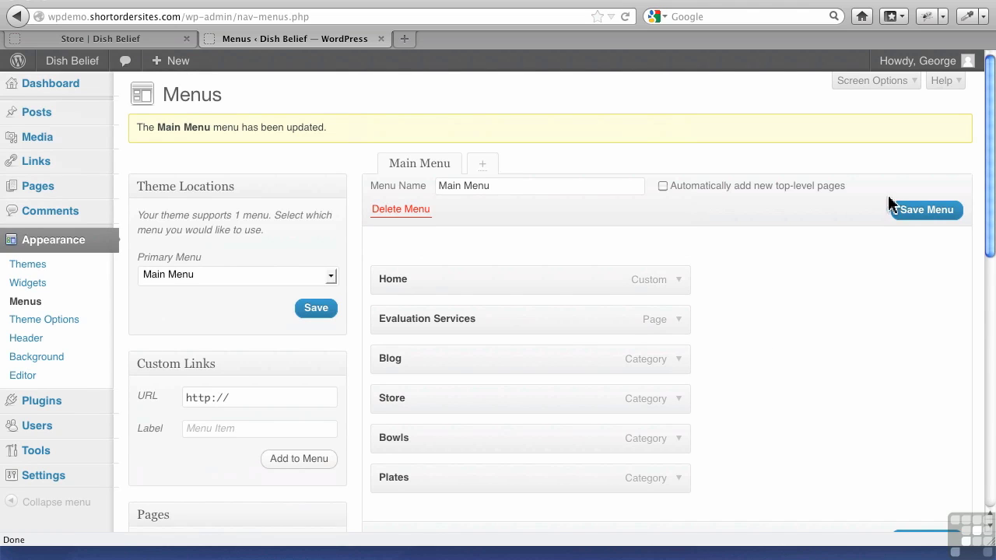
{"action": "left_click", "coordinate": [906, 215]}
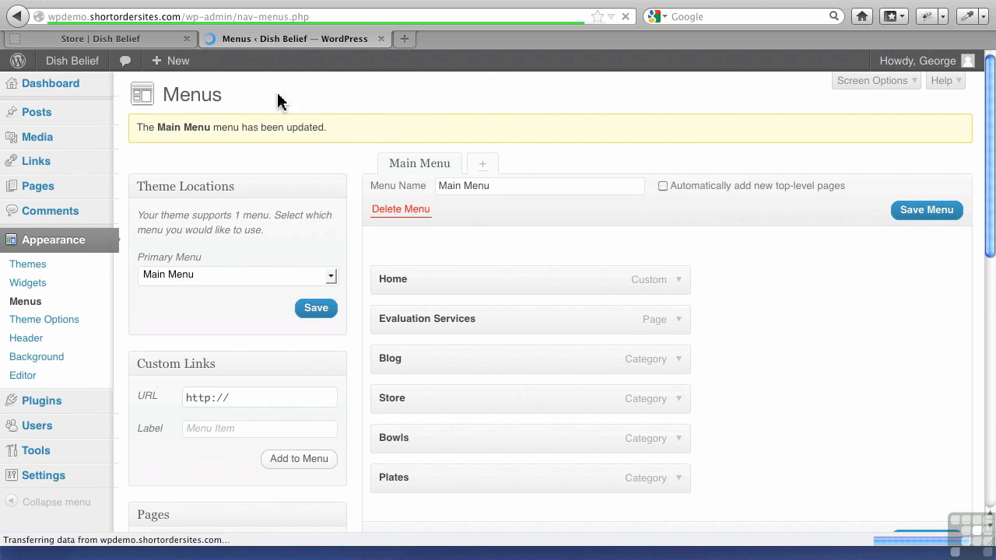
Reload the live Store page to check the Bowls and Plates items in the navigation menu
{"action": "left_click", "coordinate": [123, 39]}
{"action": "left_click", "coordinate": [625, 17]}
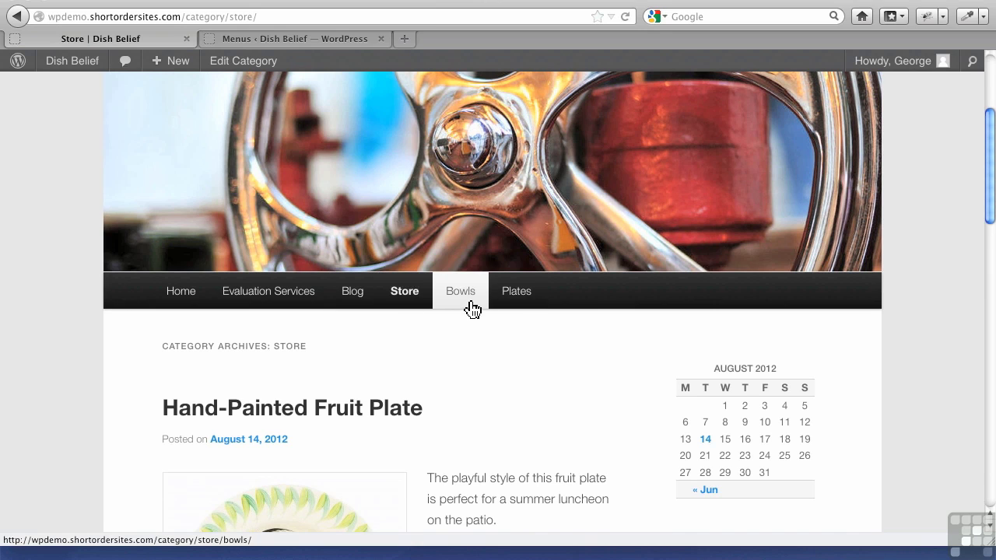
In the menu editor, nest Bowls and Plates as sub-items under Store and save the Main Menu
{"action": "left_click", "coordinate": [363, 41]}
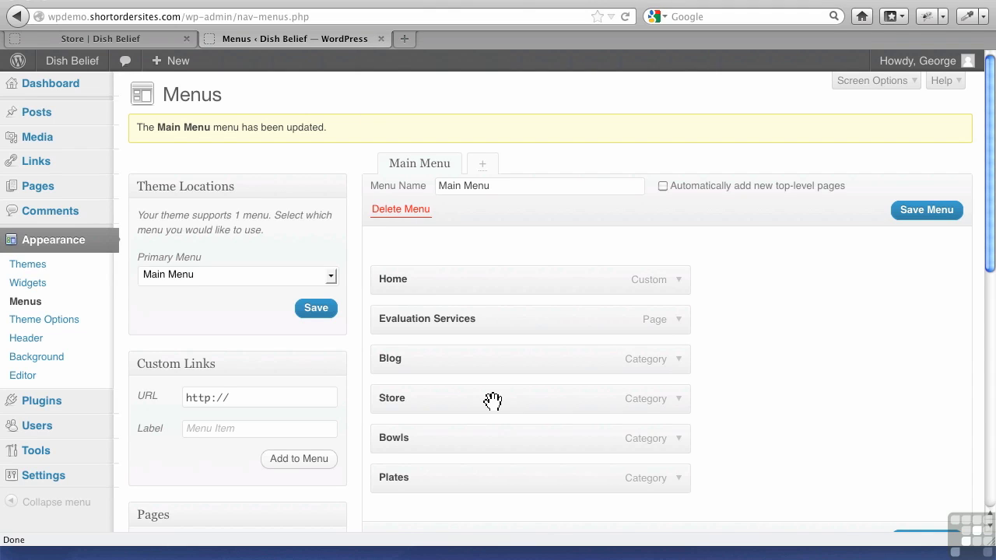
{"action": "left_click_drag", "start_coordinate": [478, 442], "coordinate": [504, 443]}
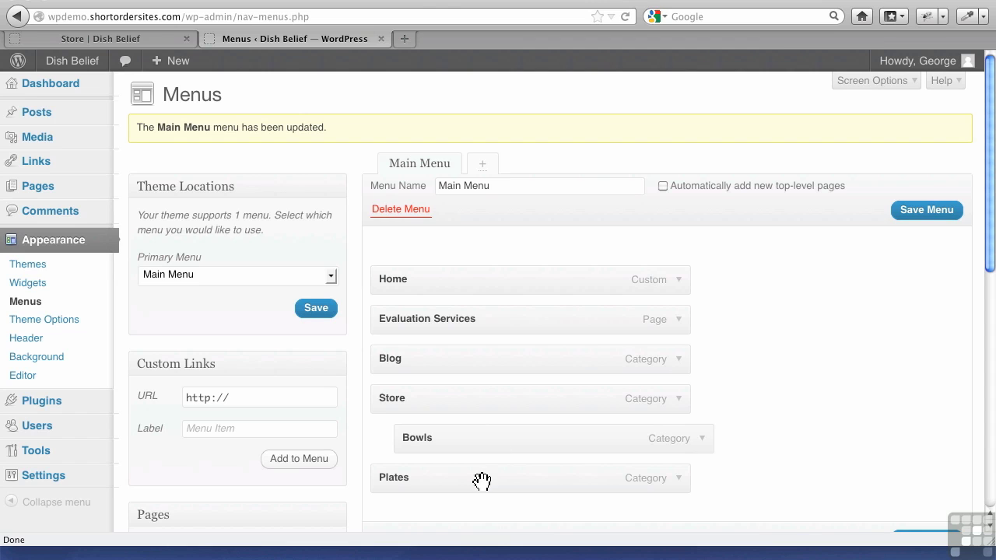
{"action": "left_click_drag", "start_coordinate": [485, 480], "coordinate": [521, 478]}
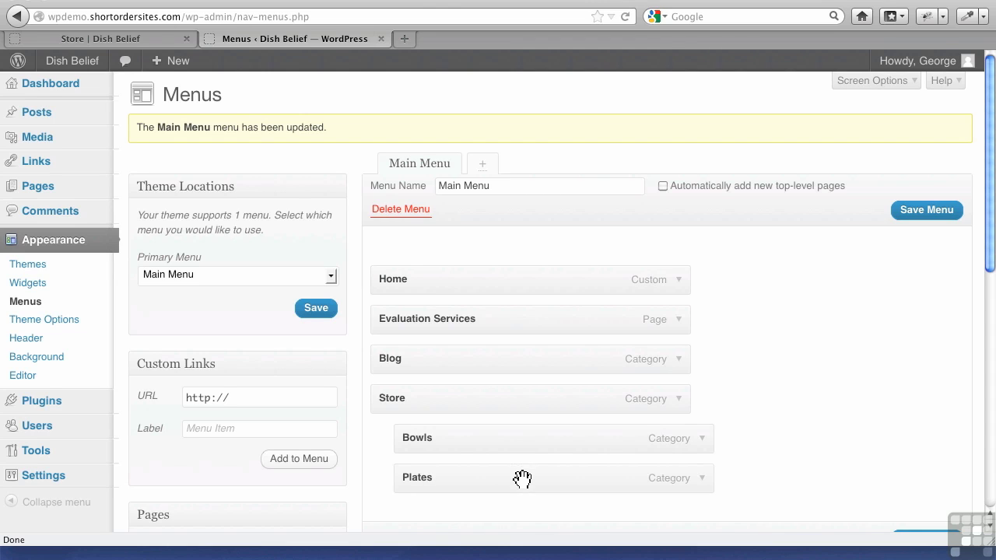
{"action": "left_click", "coordinate": [911, 219]}
Reload the live Store page and examine the drop-down submenu under Store
{"action": "left_click", "coordinate": [163, 39]}
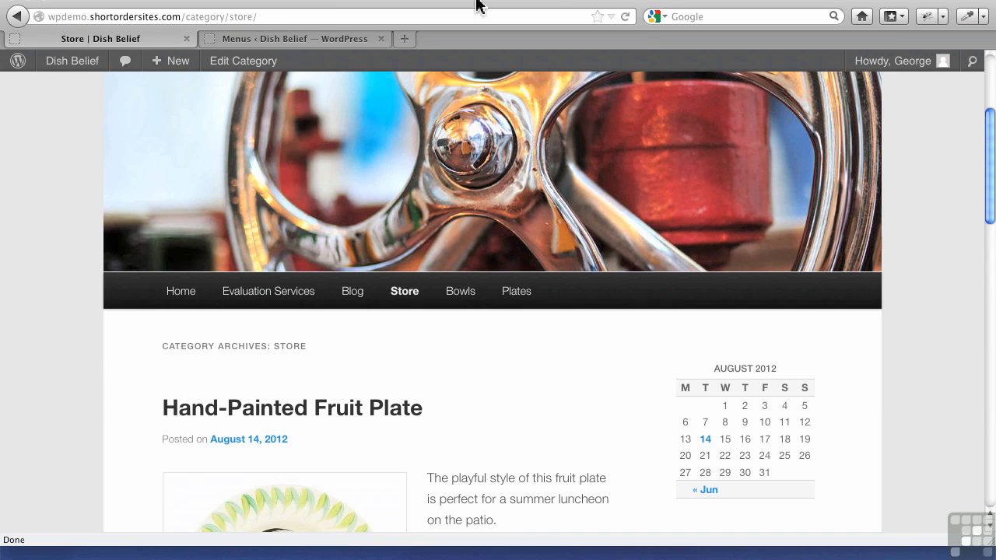
{"action": "left_click", "coordinate": [625, 17]}
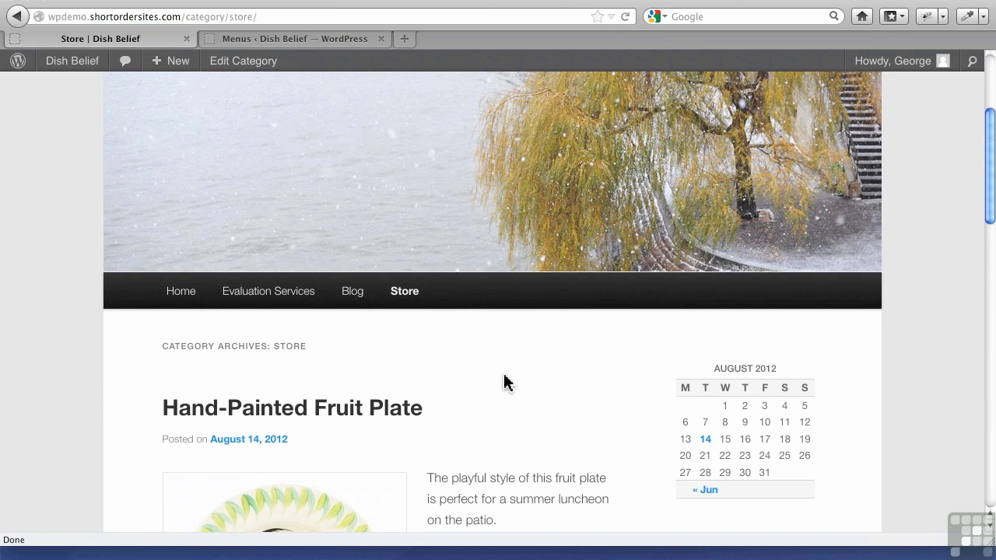
{"action": "mouse_move", "coordinate": [405, 302]}
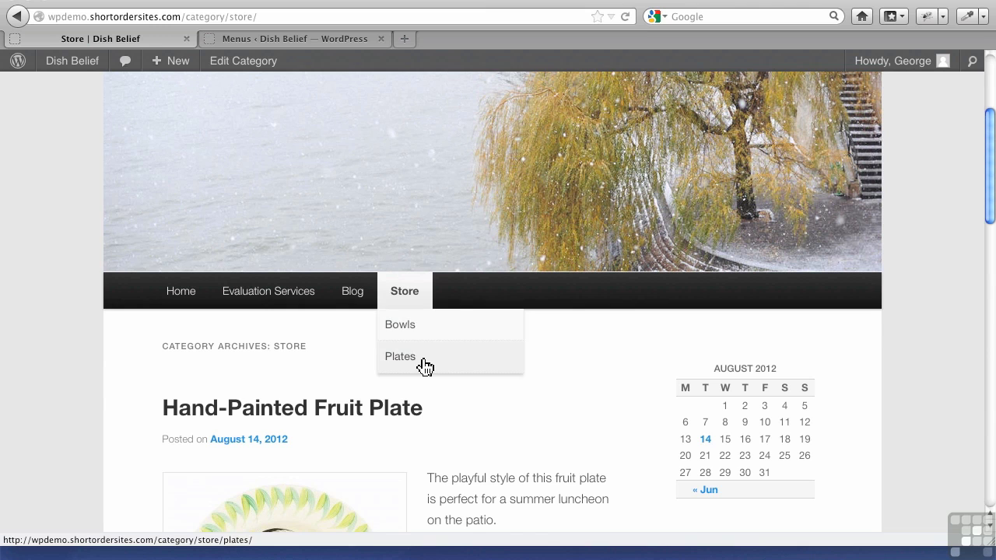
{"action": "scroll", "coordinate": [564, 360], "scroll_direction": "up", "scroll_amount": 3}
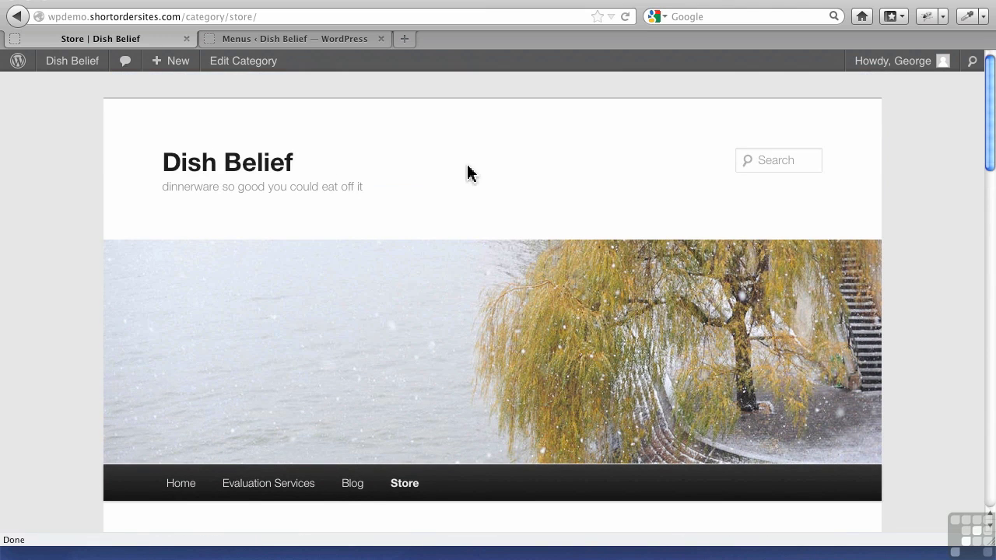
{"action": "scroll", "coordinate": [482, 334], "scroll_direction": "down", "scroll_amount": 5}
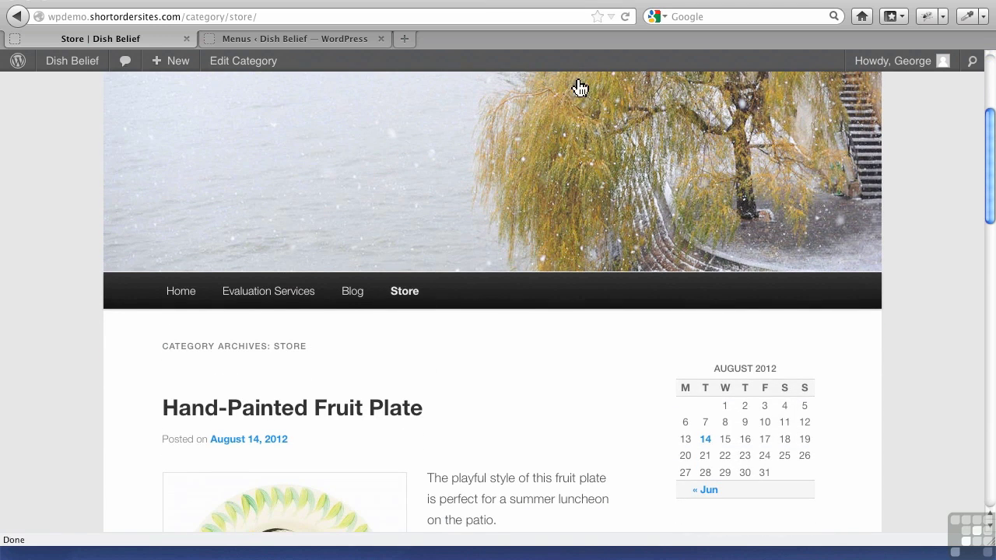
Return to the menu editor and add the Wooden Bowls and Hand-Painted Plates categories to the Main Menu
{"action": "left_click", "coordinate": [336, 47]}
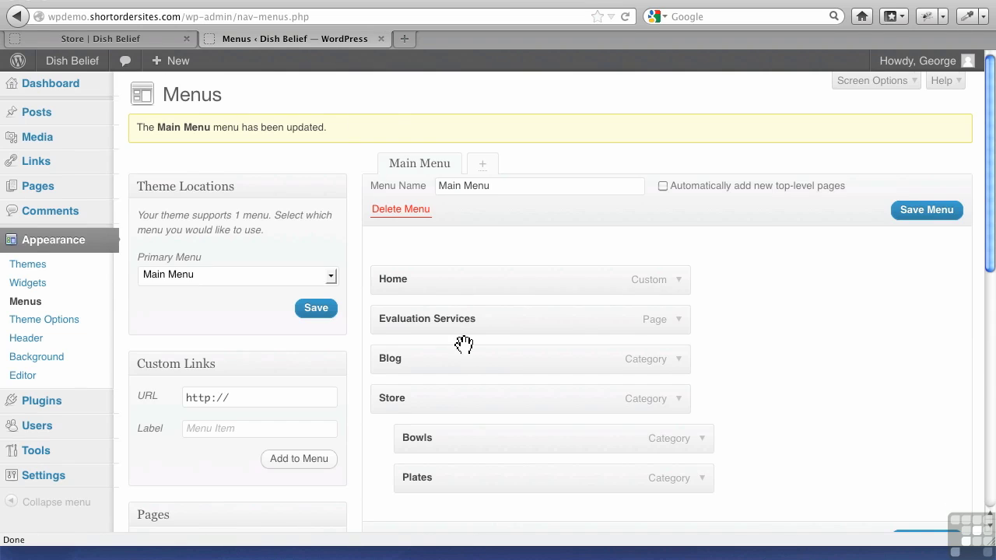
{"action": "scroll", "coordinate": [464, 351], "scroll_direction": "down", "scroll_amount": 5}
{"action": "scroll", "coordinate": [464, 355], "scroll_direction": "down", "scroll_amount": 4}
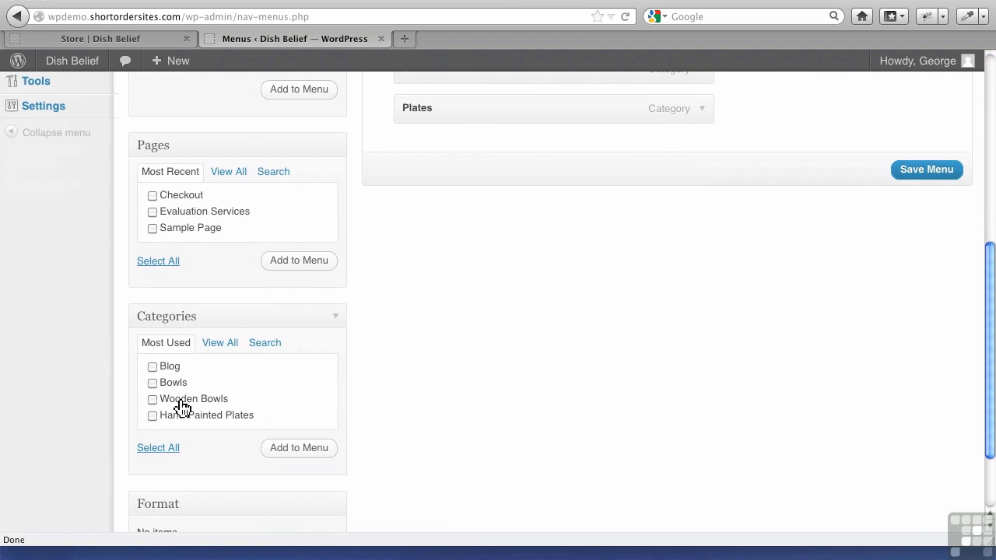
{"action": "left_click", "coordinate": [153, 399]}
{"action": "left_click", "coordinate": [152, 415]}
{"action": "left_click", "coordinate": [326, 449]}
Nest Wooden Bowls under Bowls and Hand-Painted Plates under Plates in the Main Menu structure
{"action": "scroll", "coordinate": [500, 423], "scroll_direction": "up", "scroll_amount": 5}
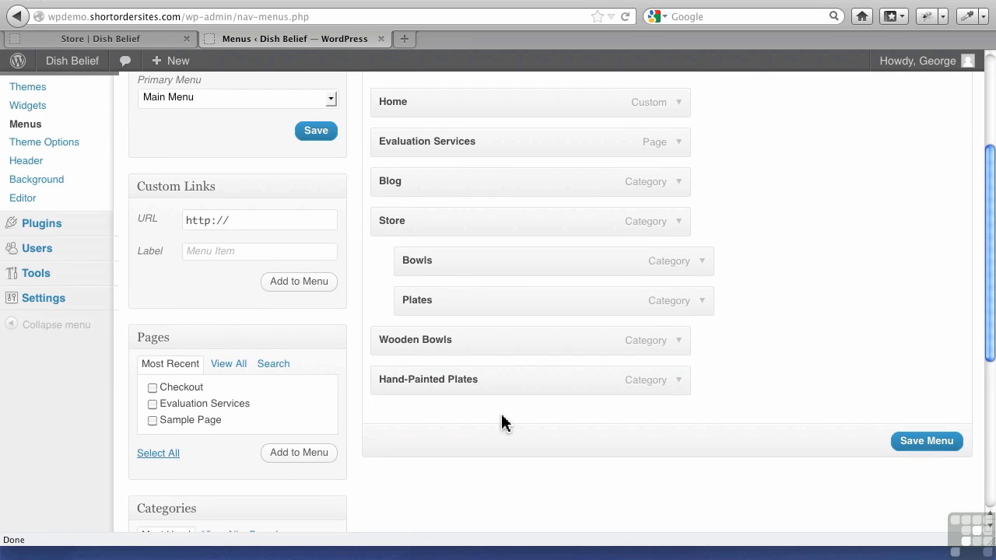
{"action": "left_click_drag", "start_coordinate": [462, 340], "coordinate": [497, 285]}
{"action": "left_click_drag", "start_coordinate": [472, 378], "coordinate": [529, 380]}
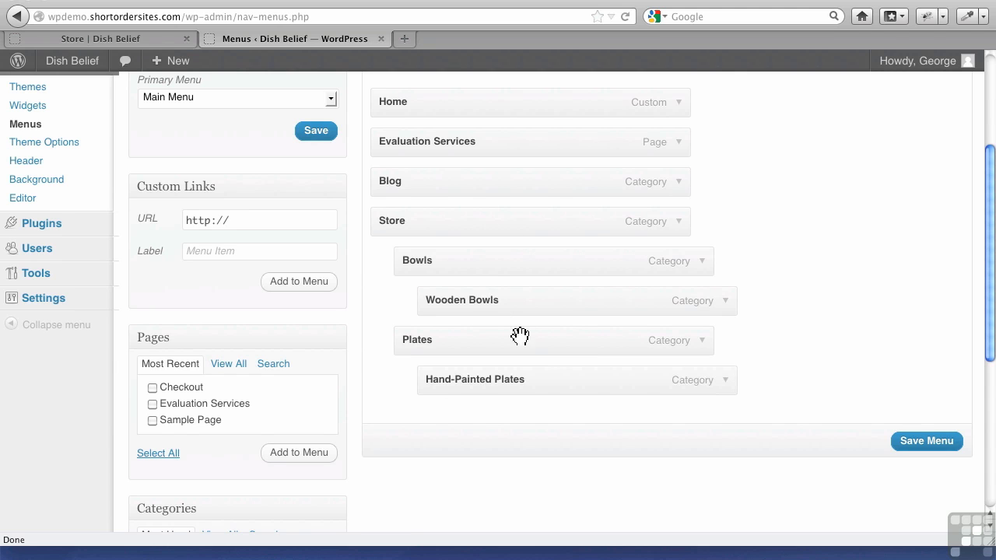
Save the Main Menu and reload the live Store page to check the nested submenus under Bowls and Plates
{"action": "scroll", "coordinate": [840, 319], "scroll_direction": "up", "scroll_amount": 5}
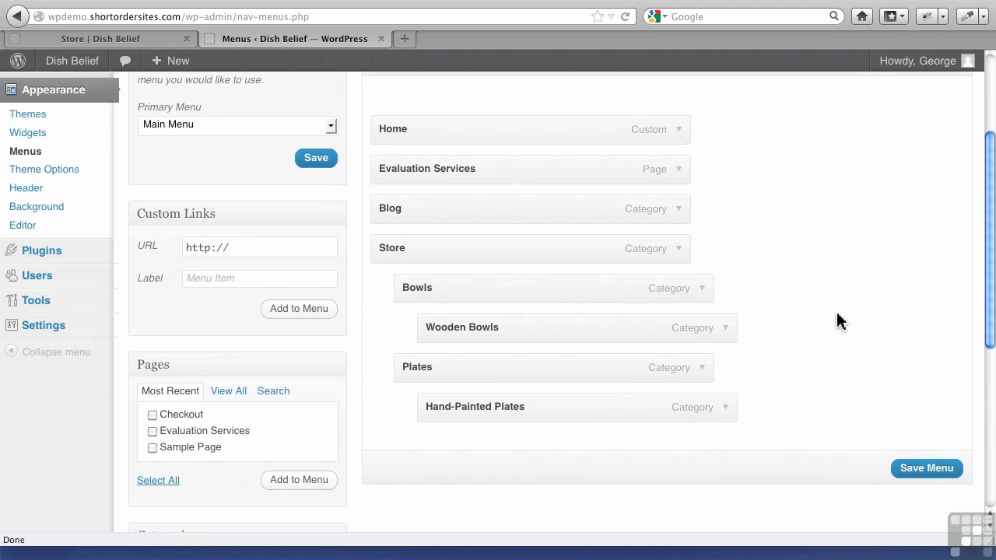
{"action": "left_click", "coordinate": [906, 214]}
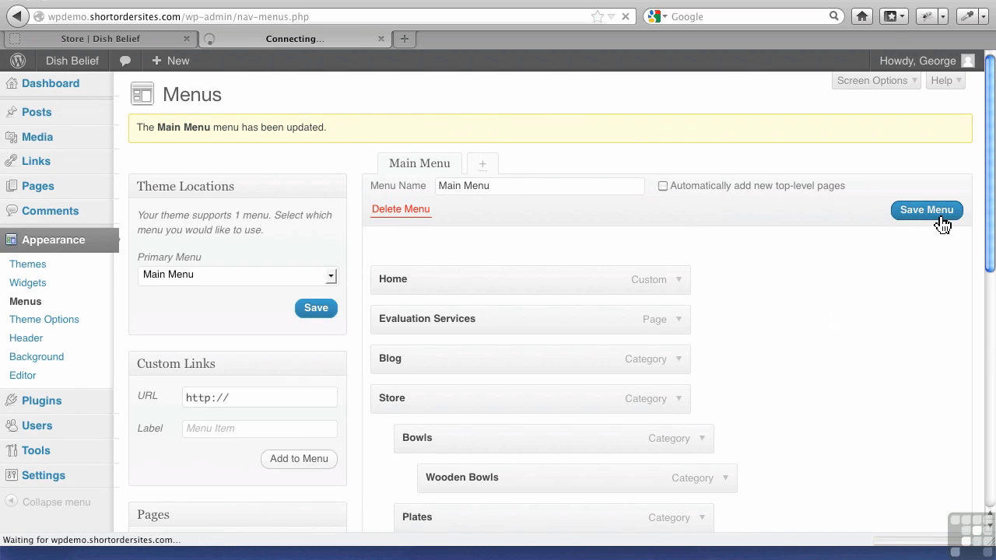
{"action": "left_click", "coordinate": [156, 38]}
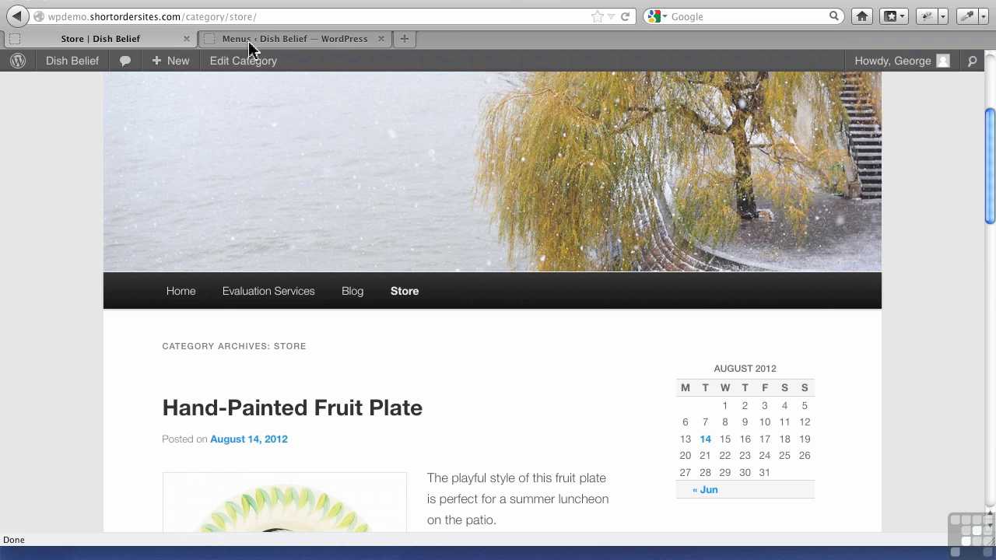
{"action": "left_click", "coordinate": [627, 16]}
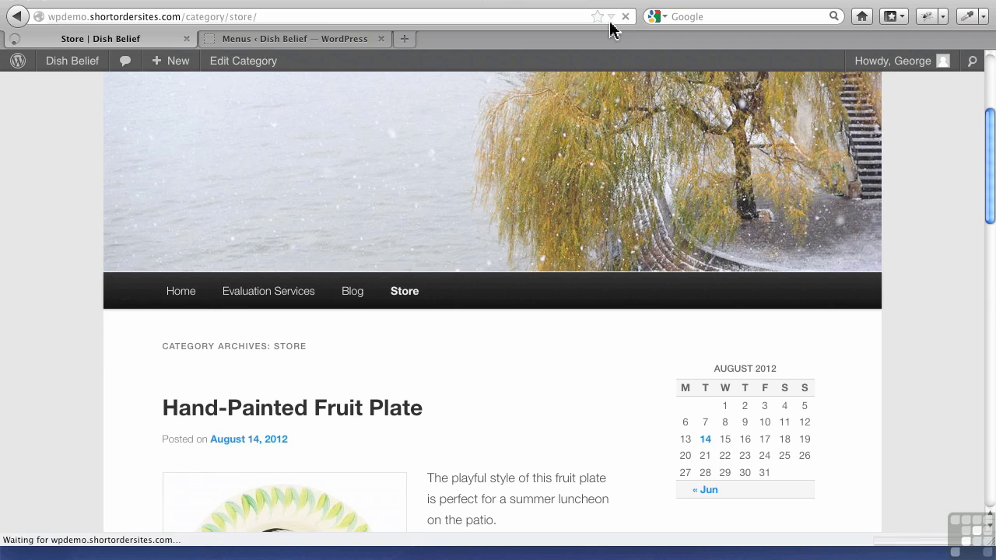
{"action": "mouse_move", "coordinate": [402, 285]}
{"action": "mouse_move", "coordinate": [412, 332]}
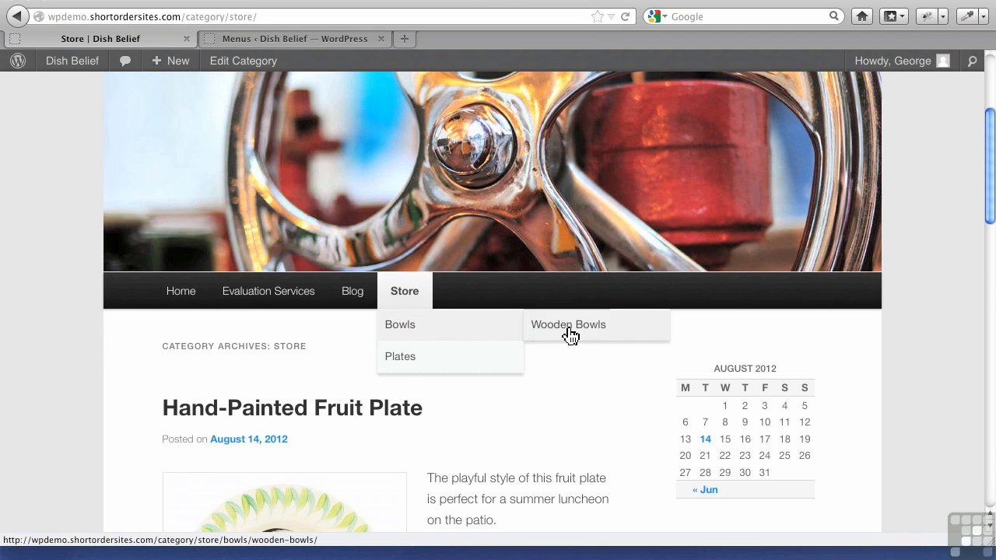
{"action": "mouse_move", "coordinate": [454, 367]}
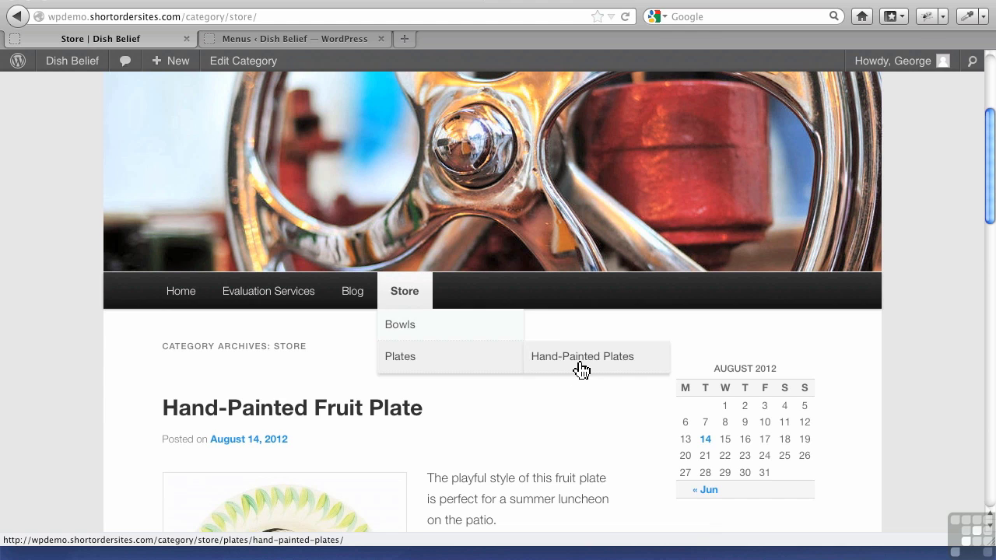
Open the Hand-Painted Plates category from the live site's Store submenu and view its post
{"action": "scroll", "coordinate": [515, 408], "scroll_direction": "down", "scroll_amount": 8}
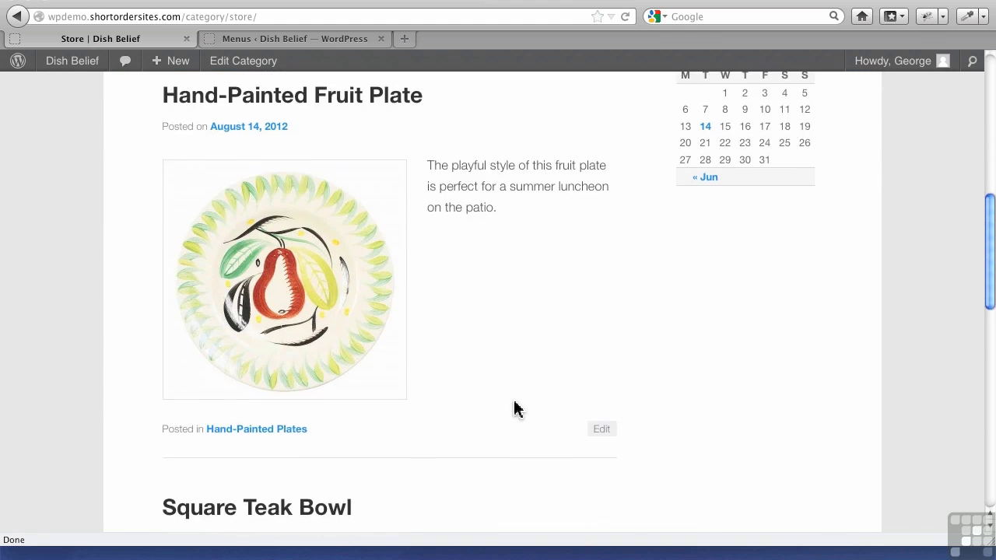
{"action": "scroll", "coordinate": [514, 382], "scroll_direction": "up", "scroll_amount": 15}
{"action": "mouse_move", "coordinate": [396, 436]}
{"action": "mouse_move", "coordinate": [429, 467]}
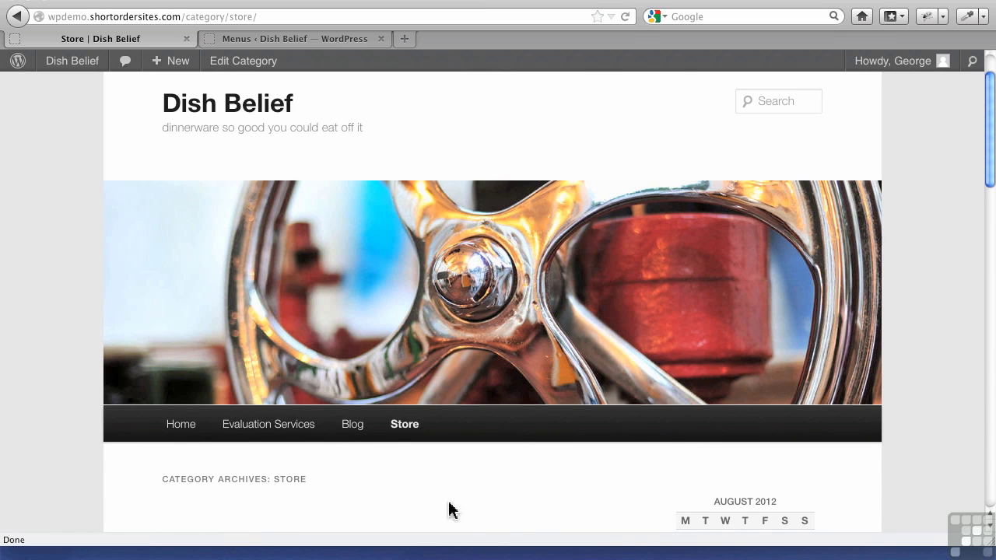
{"action": "mouse_move", "coordinate": [469, 491]}
{"action": "left_click", "coordinate": [555, 494]}
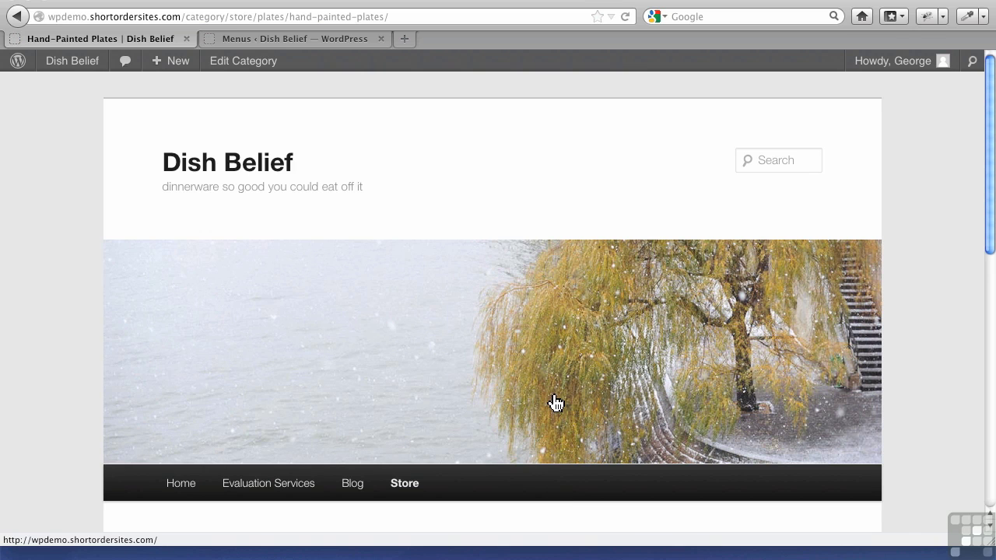
{"action": "scroll", "coordinate": [552, 401], "scroll_direction": "down", "scroll_amount": 5}
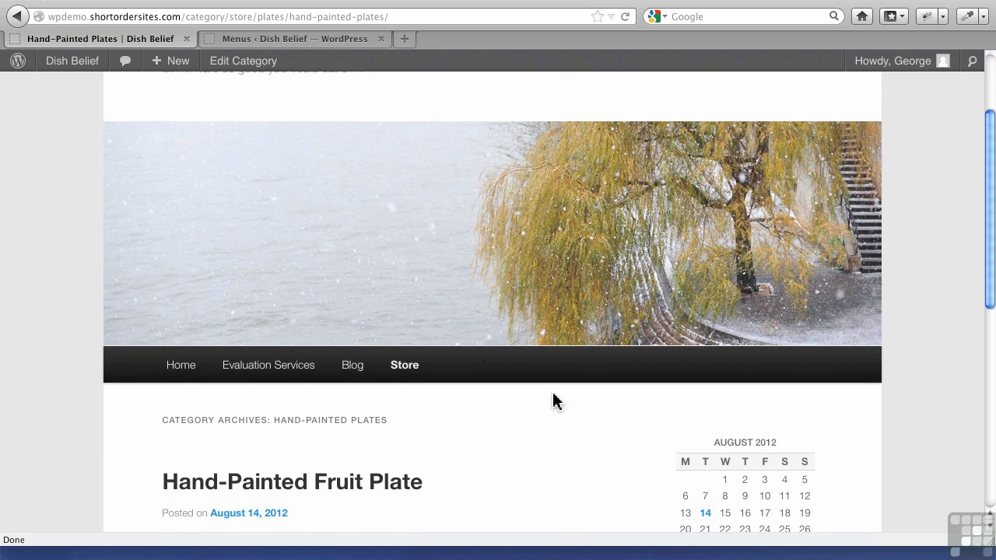
{"action": "scroll", "coordinate": [550, 399], "scroll_direction": "down", "scroll_amount": 3}
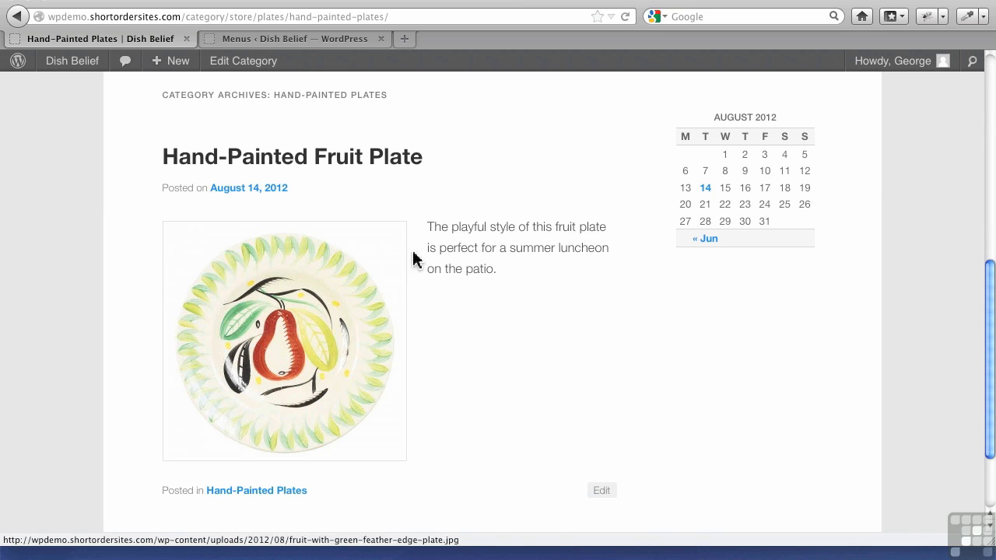
Return to the WordPress admin and open the Hand-Painted Fruit Plate post for editing in the Visual editor
{"action": "left_click", "coordinate": [295, 47]}
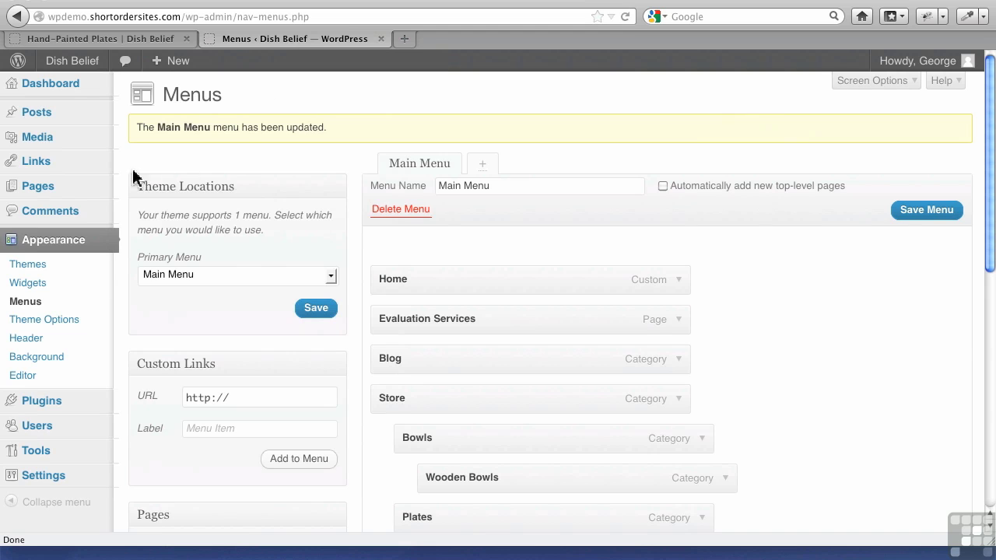
{"action": "mouse_move", "coordinate": [82, 125]}
{"action": "left_click", "coordinate": [143, 120]}
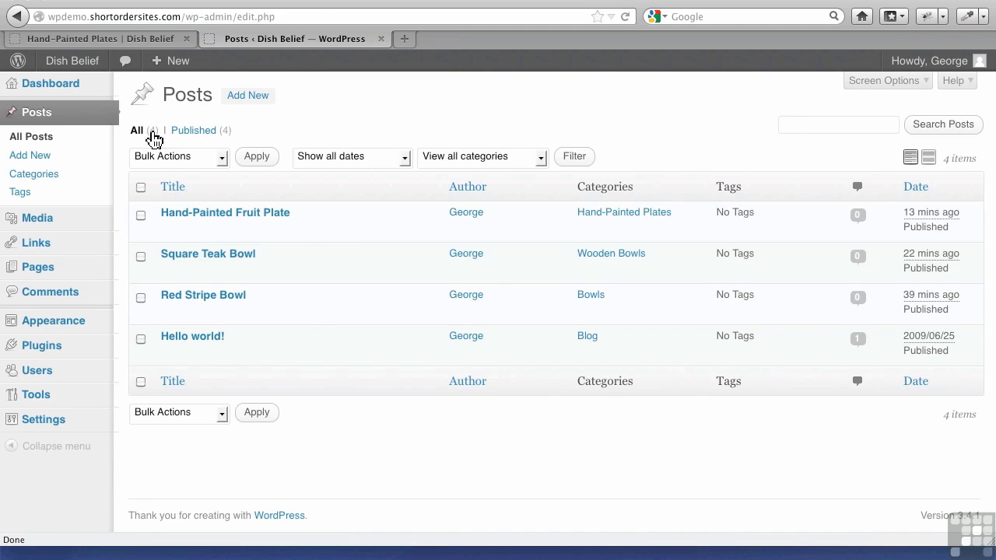
{"action": "left_click", "coordinate": [224, 215]}
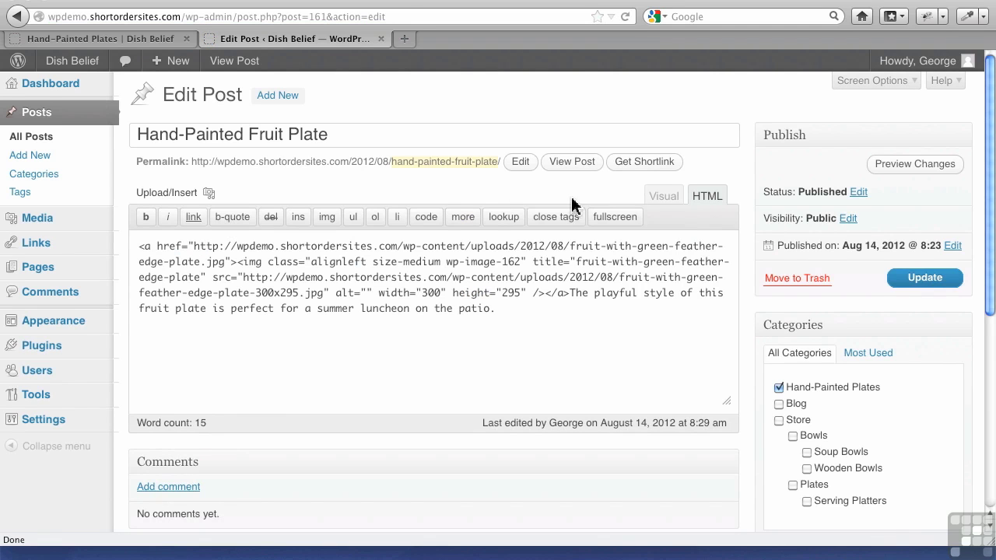
{"action": "left_click", "coordinate": [663, 196]}
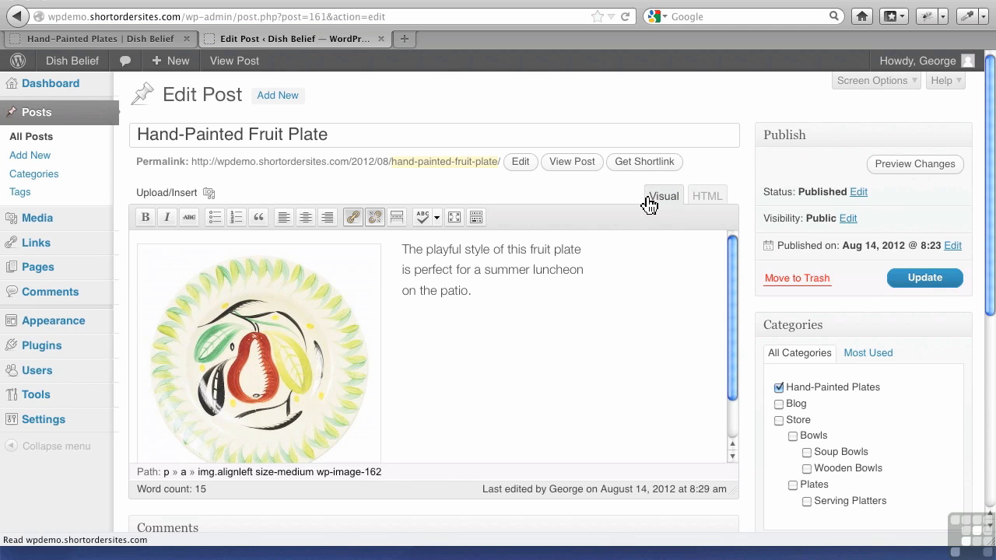
Examine the post's image gallery and its Gallery Settings in Add Media, and close the dialog without inserting anything
{"action": "left_click", "coordinate": [210, 194]}
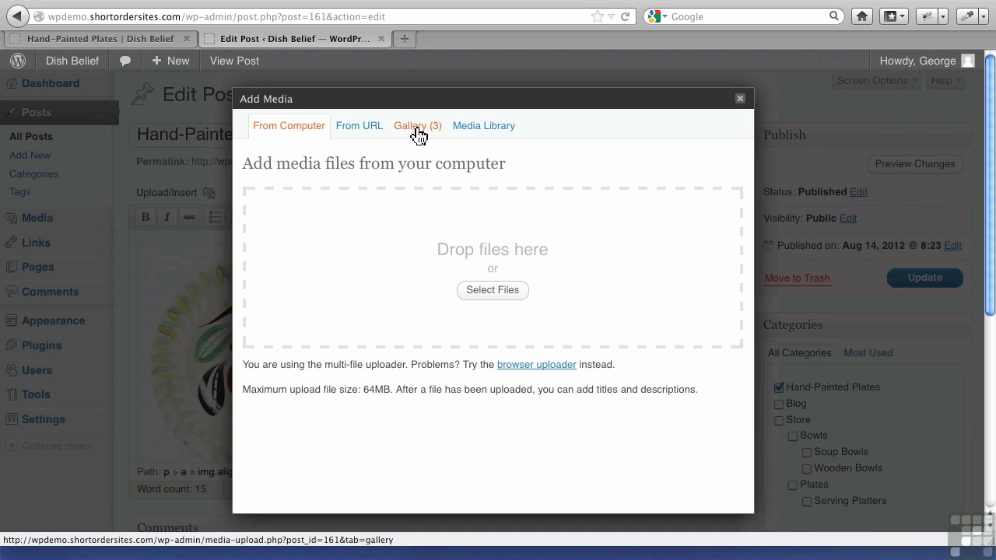
{"action": "left_click", "coordinate": [418, 133]}
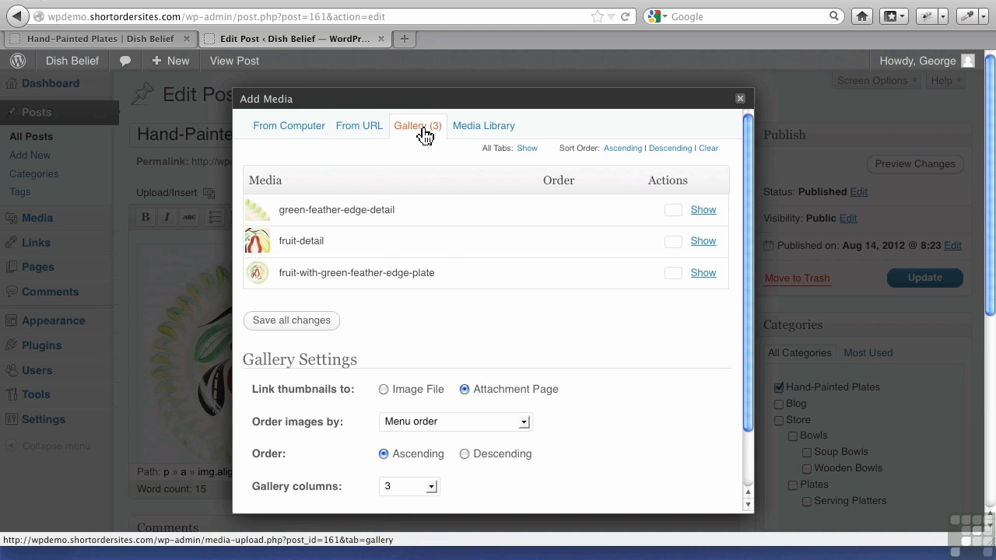
{"action": "scroll", "coordinate": [428, 285], "scroll_direction": "down", "scroll_amount": 5}
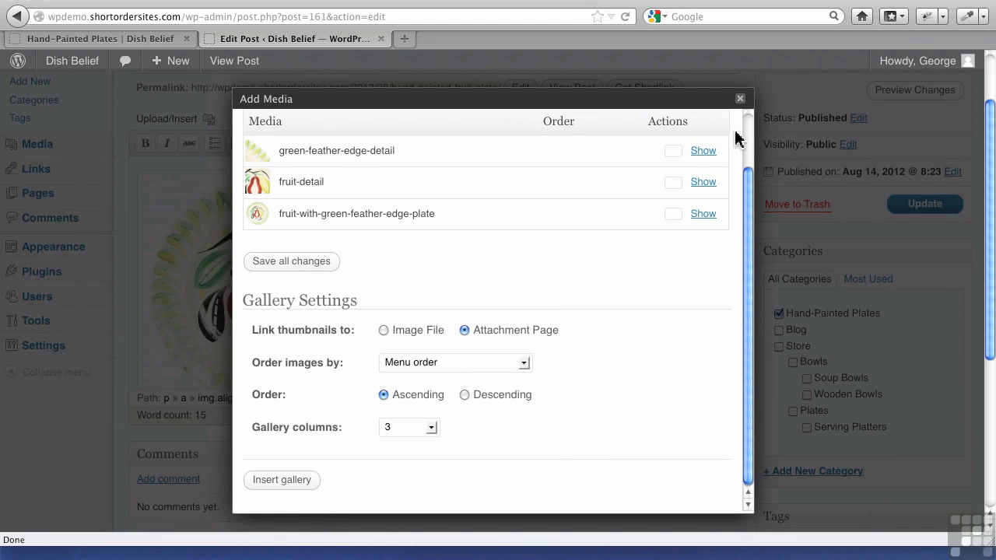
{"action": "left_click", "coordinate": [739, 99]}
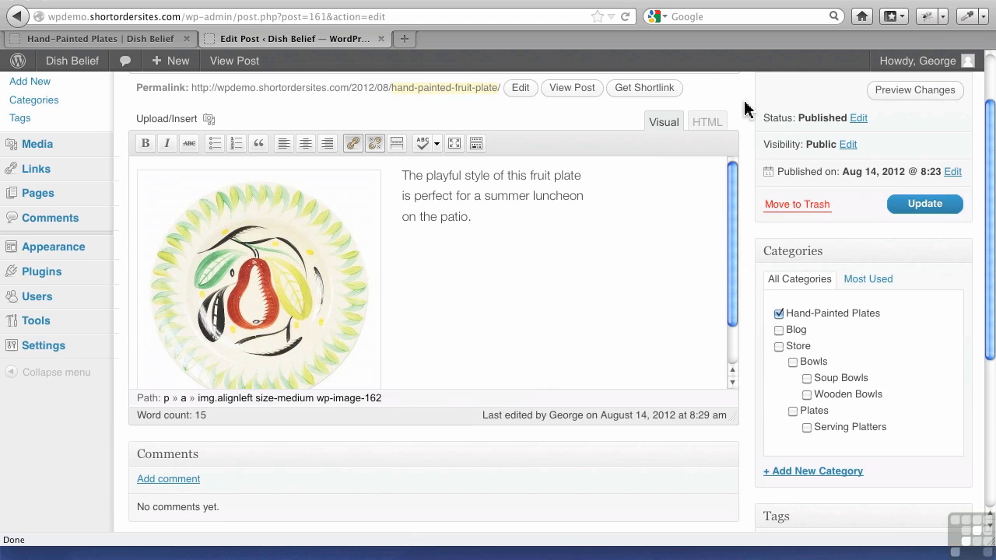
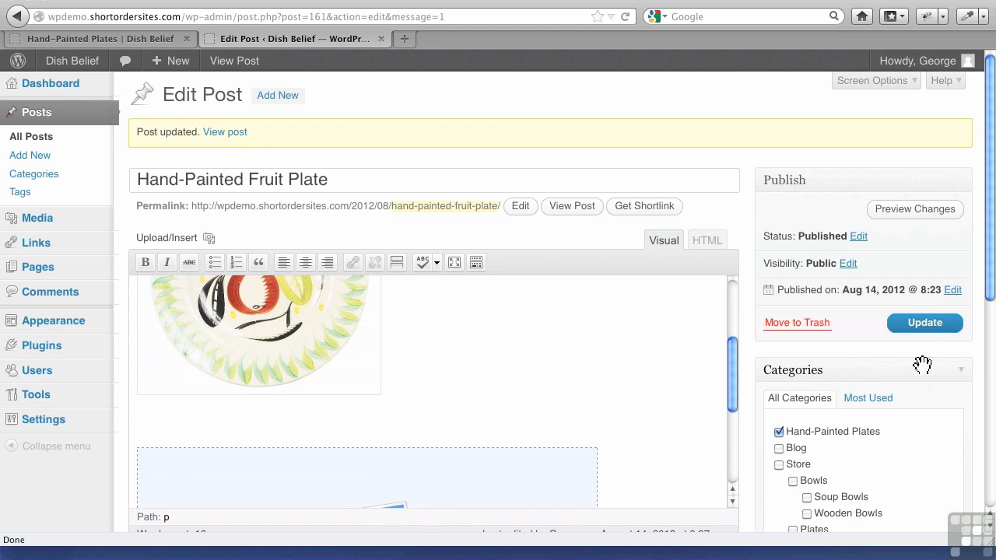
Update the Hand-Painted Fruit Plate post and reload the live Hand-Painted Plates page to check the image gallery layout
{"action": "left_click", "coordinate": [930, 325]}
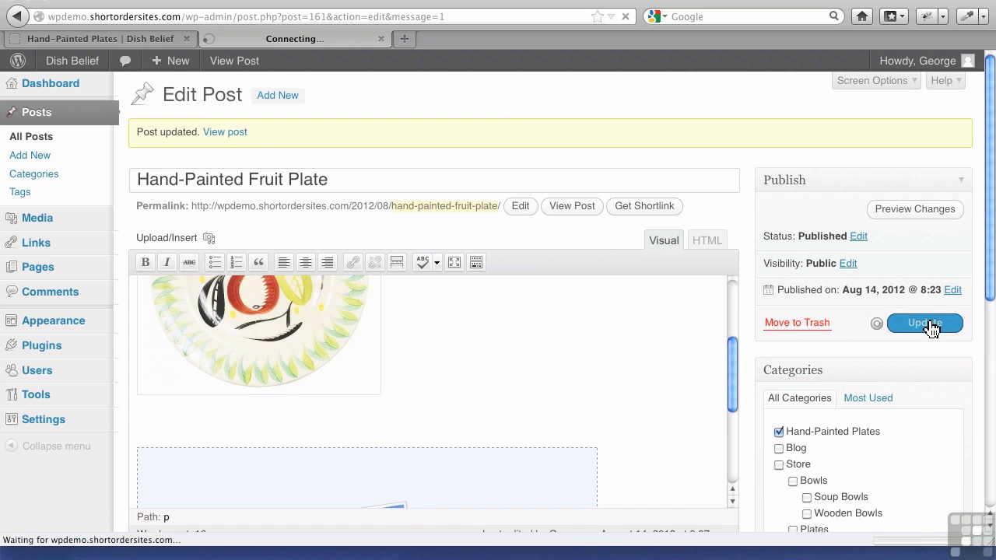
{"action": "left_click", "coordinate": [161, 44]}
{"action": "left_click", "coordinate": [625, 17]}
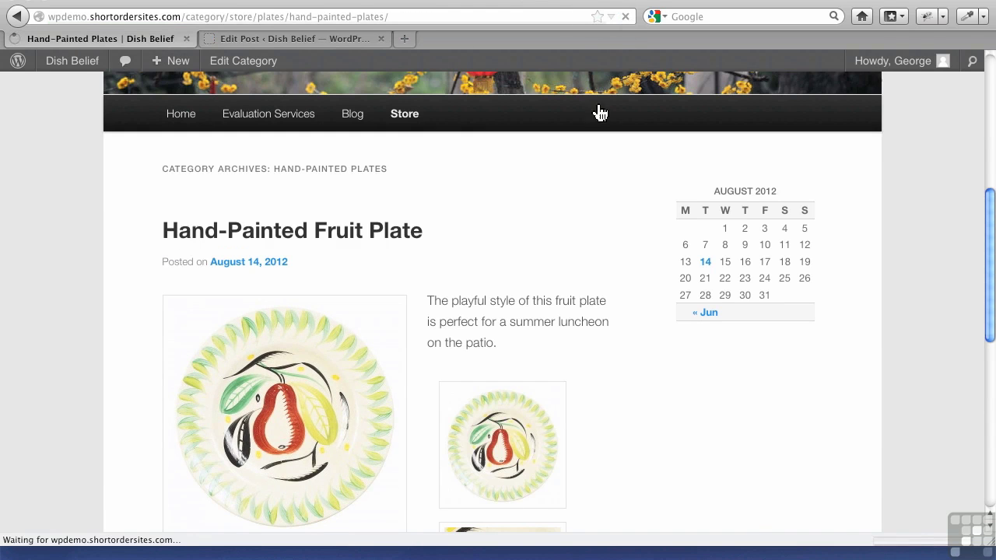
{"action": "scroll", "coordinate": [529, 271], "scroll_direction": "down", "scroll_amount": 4}
{"action": "scroll", "coordinate": [529, 268], "scroll_direction": "up", "scroll_amount": 2}
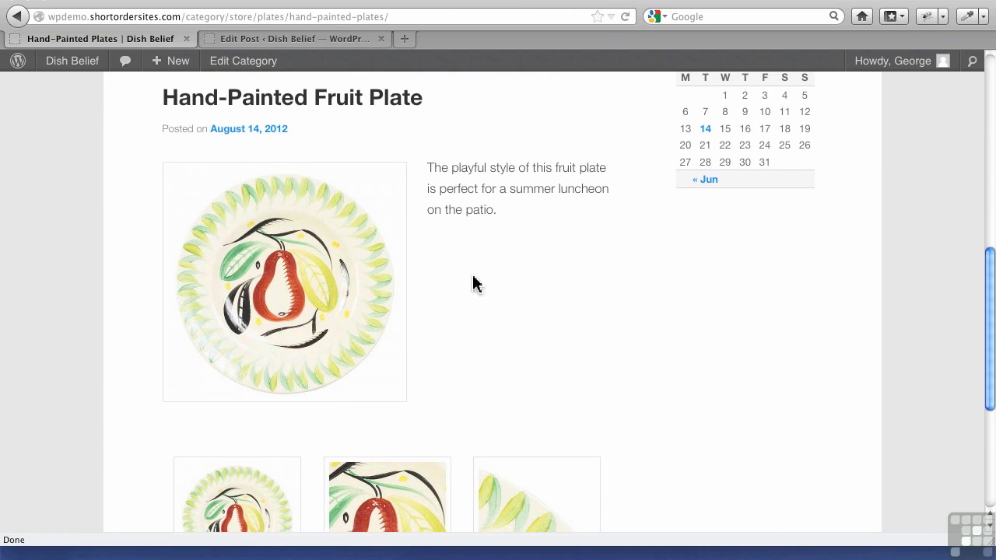
{"action": "scroll", "coordinate": [476, 358], "scroll_direction": "down", "scroll_amount": 1}
{"action": "scroll", "coordinate": [476, 358], "scroll_direction": "down", "scroll_amount": 3}
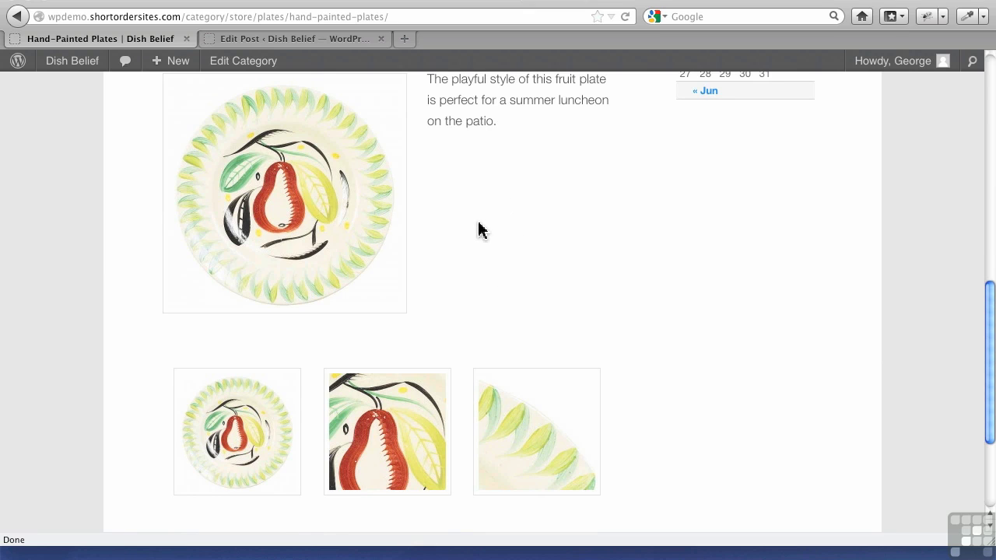
{"action": "scroll", "coordinate": [481, 230], "scroll_direction": "down", "scroll_amount": 2}
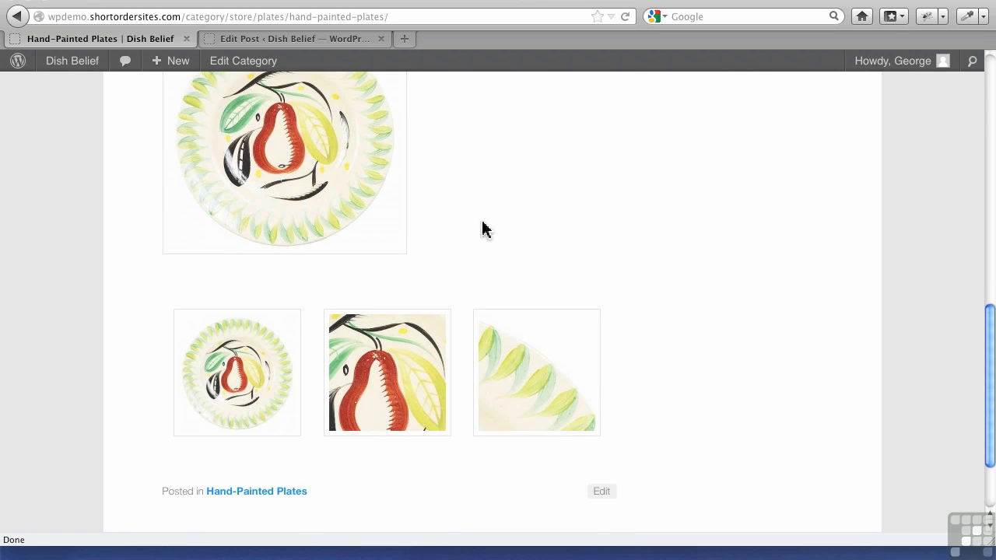
{"action": "scroll", "coordinate": [482, 229], "scroll_direction": "down", "scroll_amount": 3}
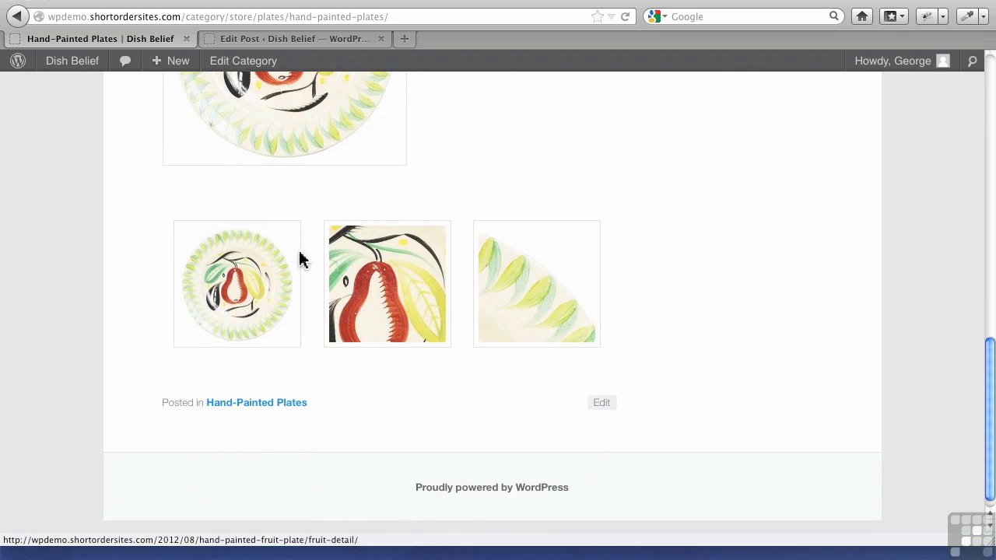
Open the green-feather-edge-detail image from the post's gallery and view its attachment page
{"action": "left_click", "coordinate": [548, 293]}
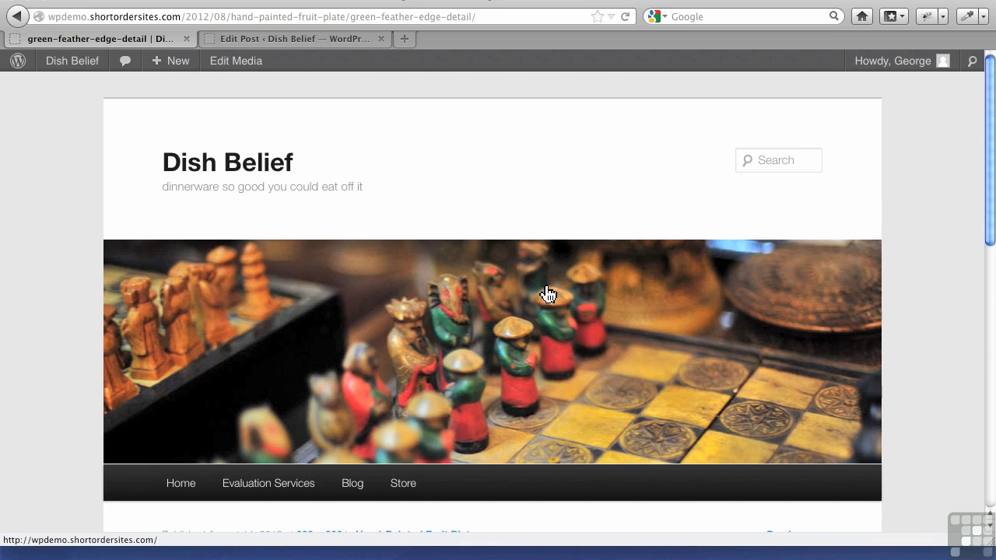
{"action": "scroll", "coordinate": [556, 171], "scroll_direction": "down", "scroll_amount": 4}
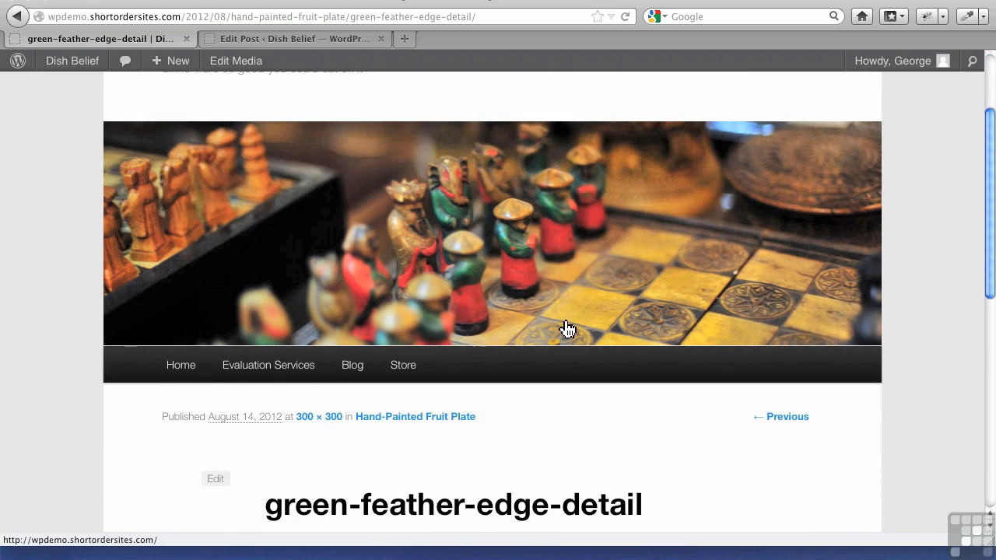
{"action": "scroll", "coordinate": [565, 357], "scroll_direction": "down", "scroll_amount": 6}
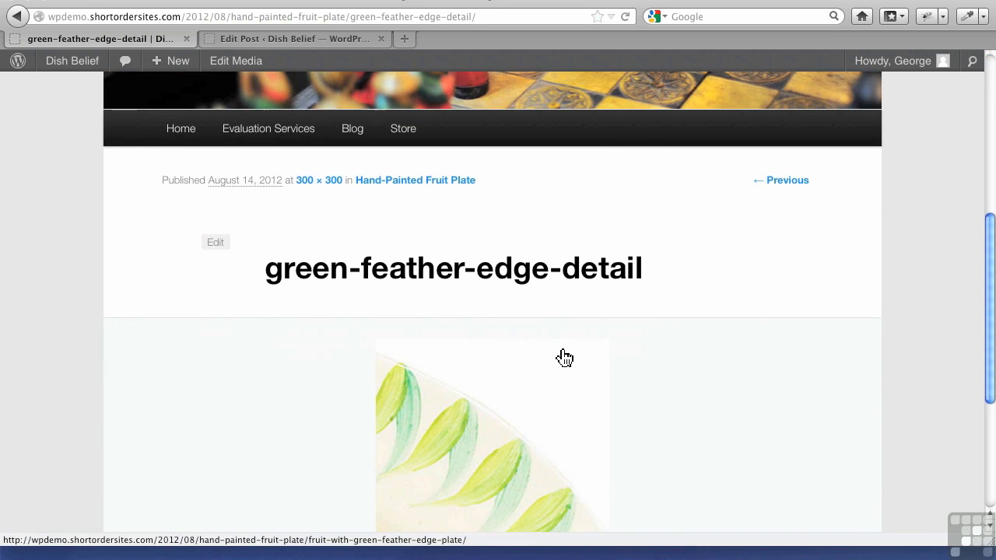
{"action": "scroll", "coordinate": [630, 361], "scroll_direction": "down", "scroll_amount": 3}
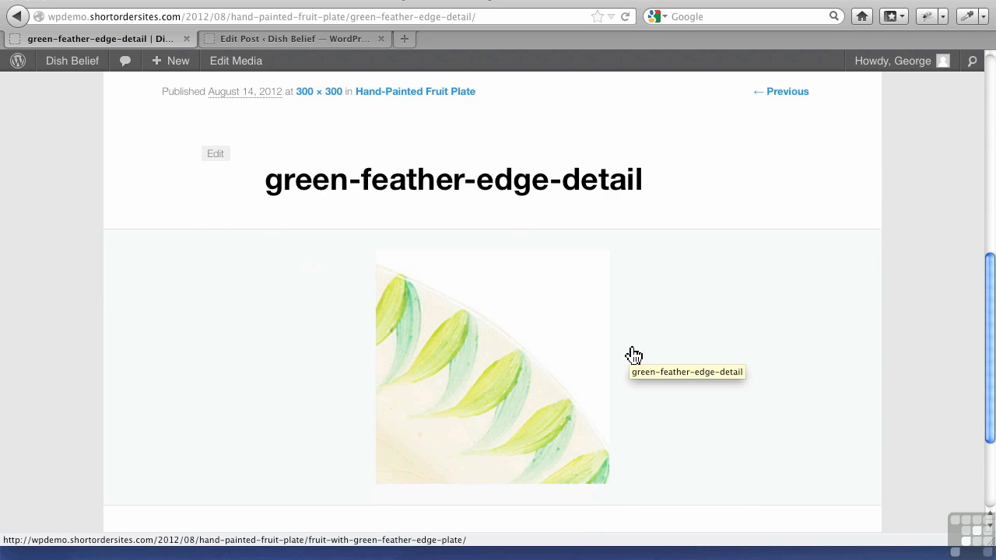
{"action": "scroll", "coordinate": [633, 354], "scroll_direction": "down", "scroll_amount": 2}
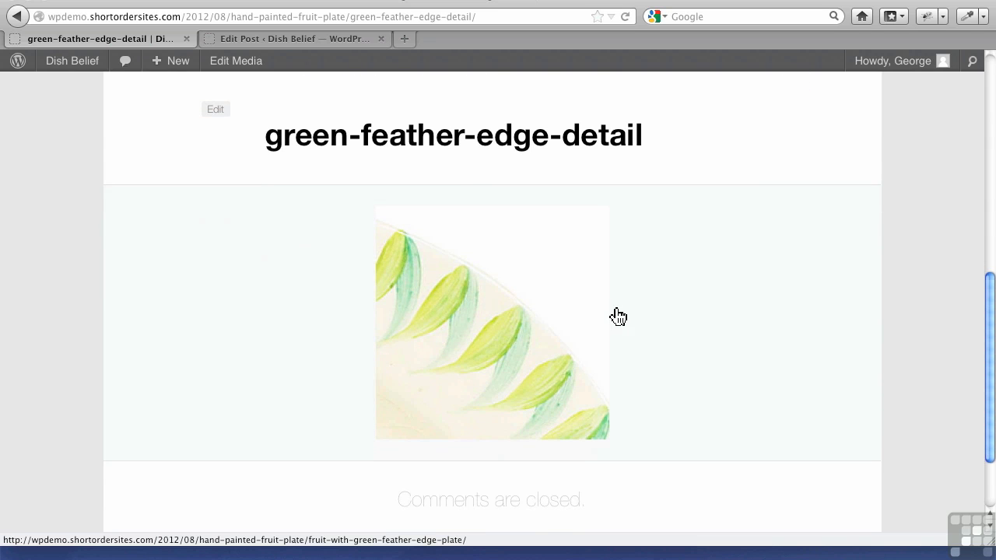
Go back to the gallery, view the fruit-detail image's attachment page, and return to the Hand-Painted Plates page
{"action": "left_click", "coordinate": [17, 16]}
{"action": "left_click", "coordinate": [373, 307]}
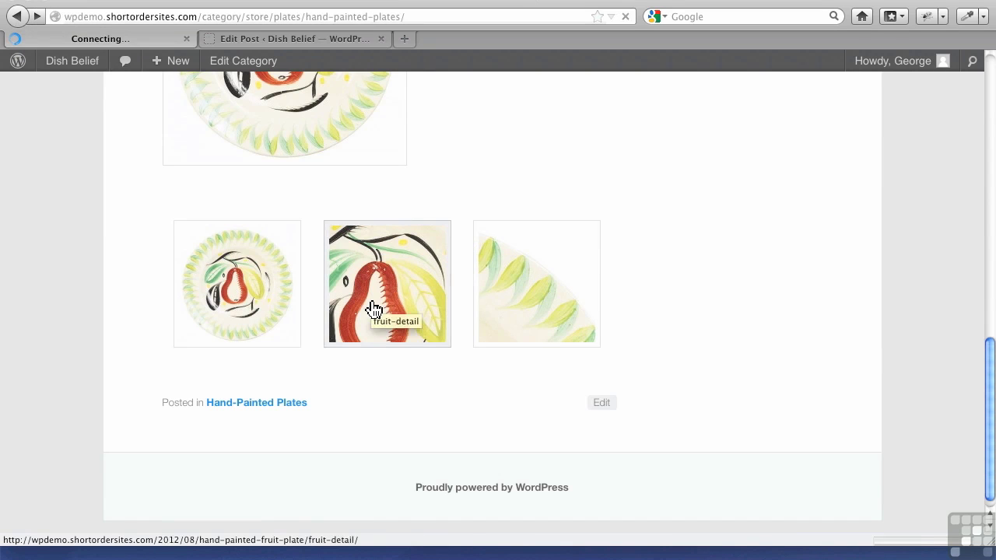
{"action": "scroll", "coordinate": [374, 306], "scroll_direction": "down", "scroll_amount": 6}
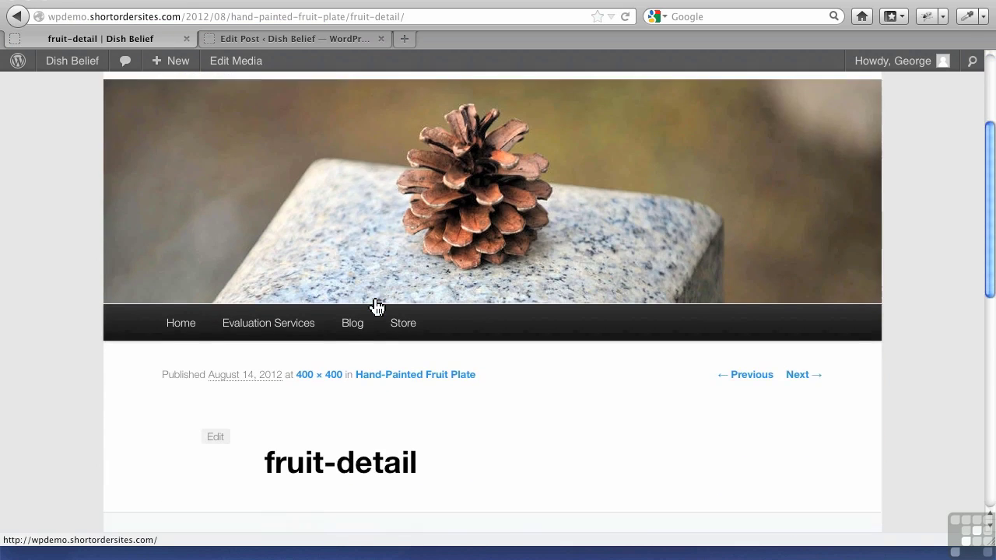
{"action": "scroll", "coordinate": [374, 307], "scroll_direction": "down", "scroll_amount": 3}
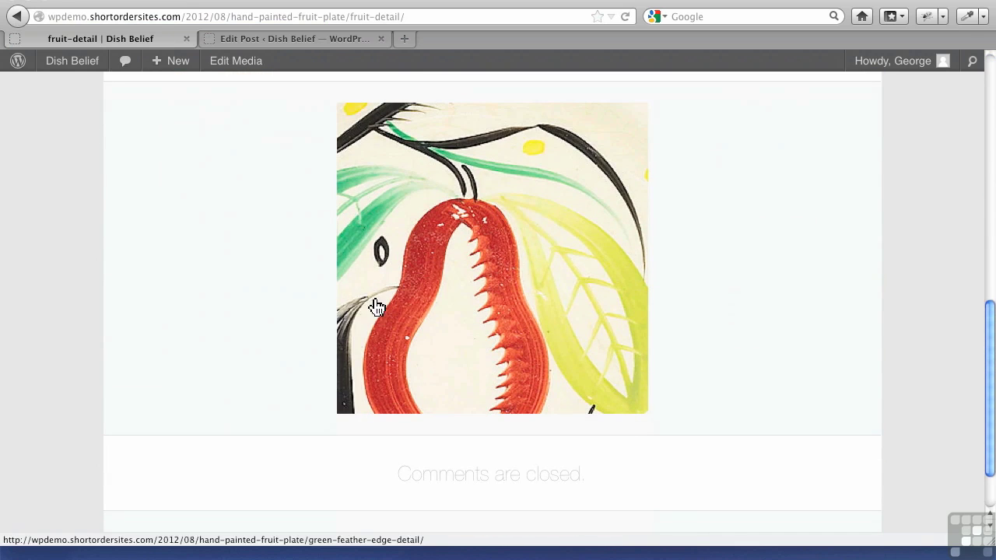
{"action": "left_click", "coordinate": [17, 16]}
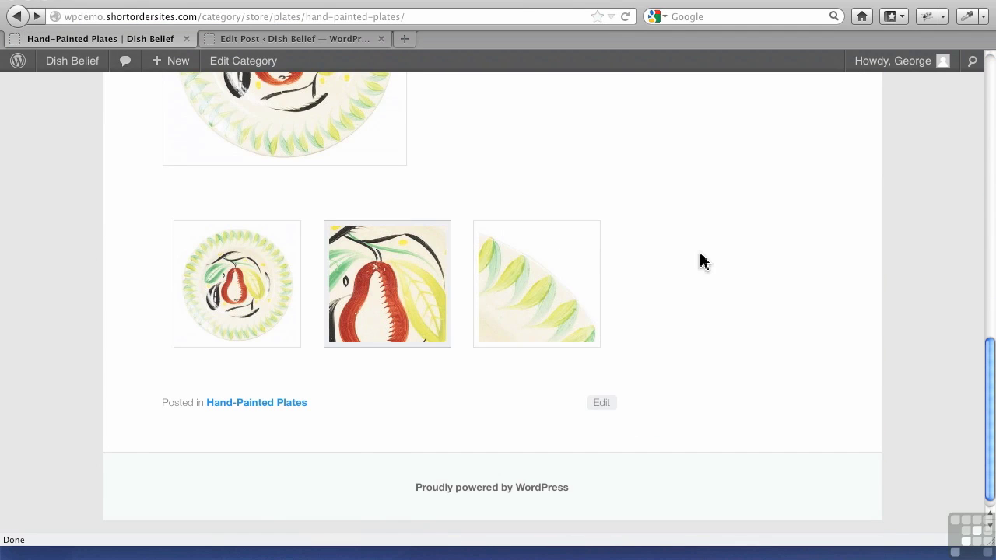
Return to the WordPress admin and search the plugin installer for "lightbox plus"
{"action": "scroll", "coordinate": [700, 260], "scroll_direction": "up", "scroll_amount": 15}
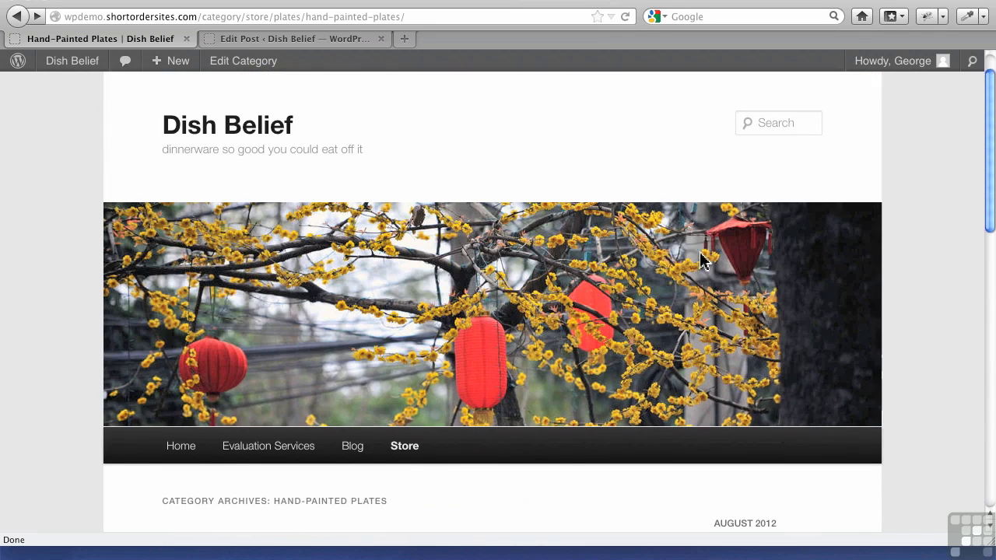
{"action": "left_click", "coordinate": [276, 38]}
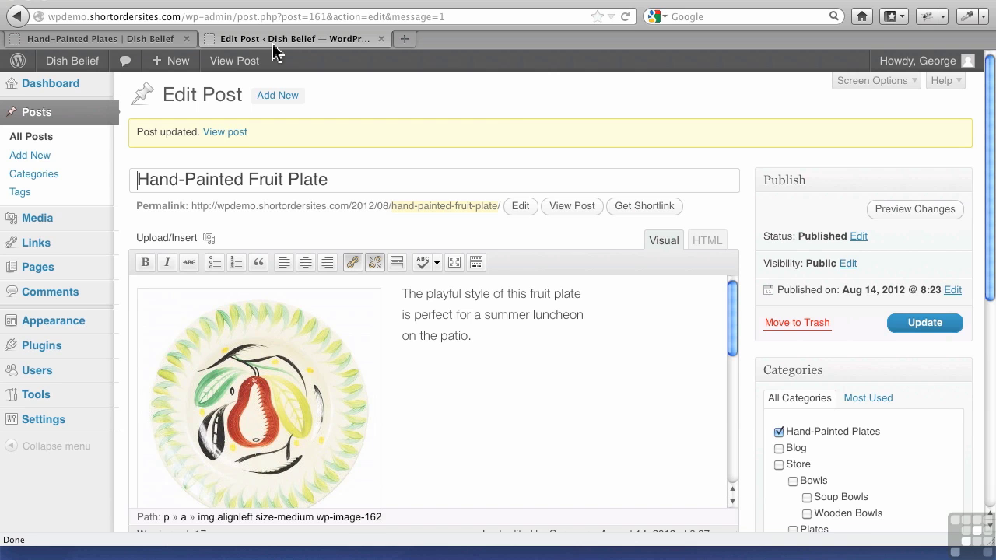
{"action": "mouse_move", "coordinate": [90, 274]}
{"action": "mouse_move", "coordinate": [85, 347]}
{"action": "left_click", "coordinate": [146, 371]}
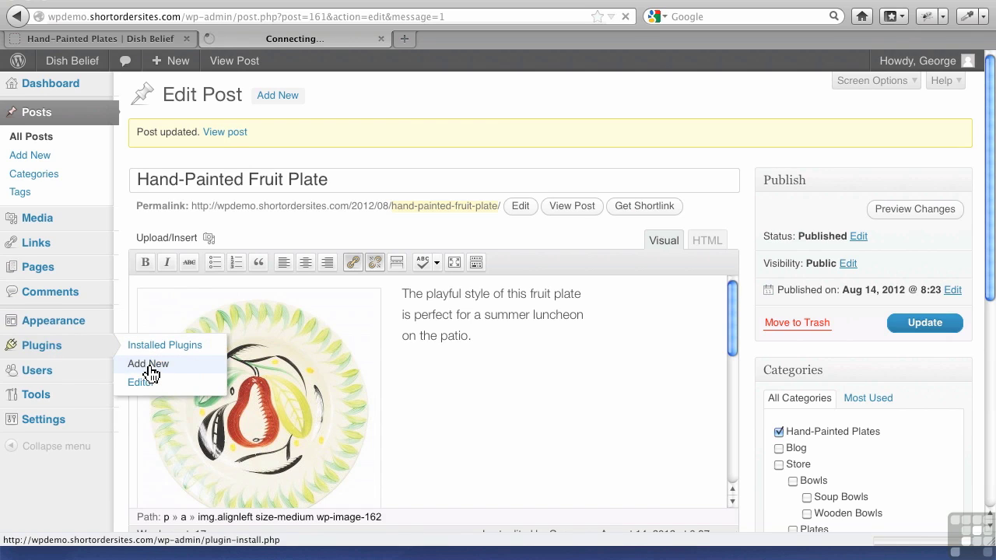
{"action": "left_click", "coordinate": [180, 220]}
{"action": "type", "text": "light"}
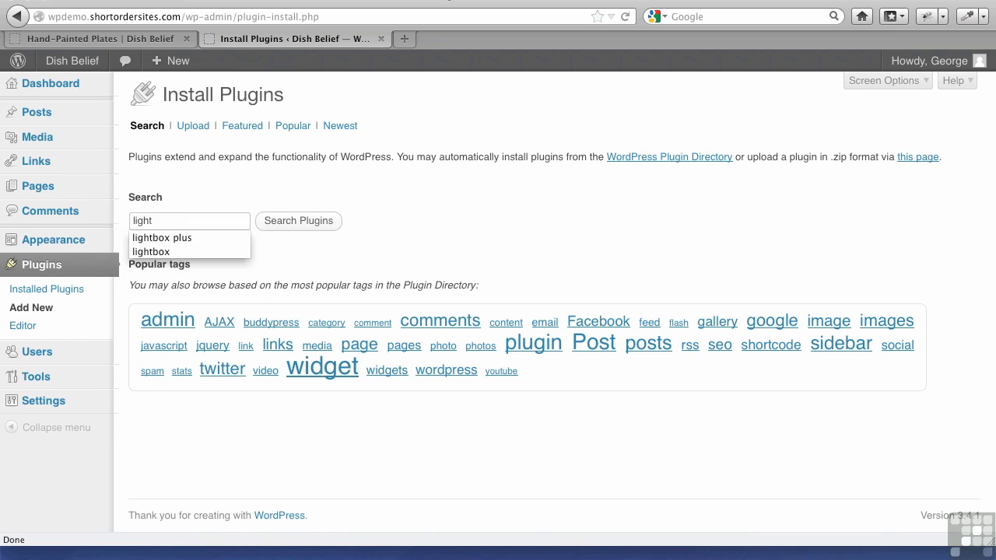
{"action": "key", "text": "Down"}
{"action": "key", "text": "Return"}
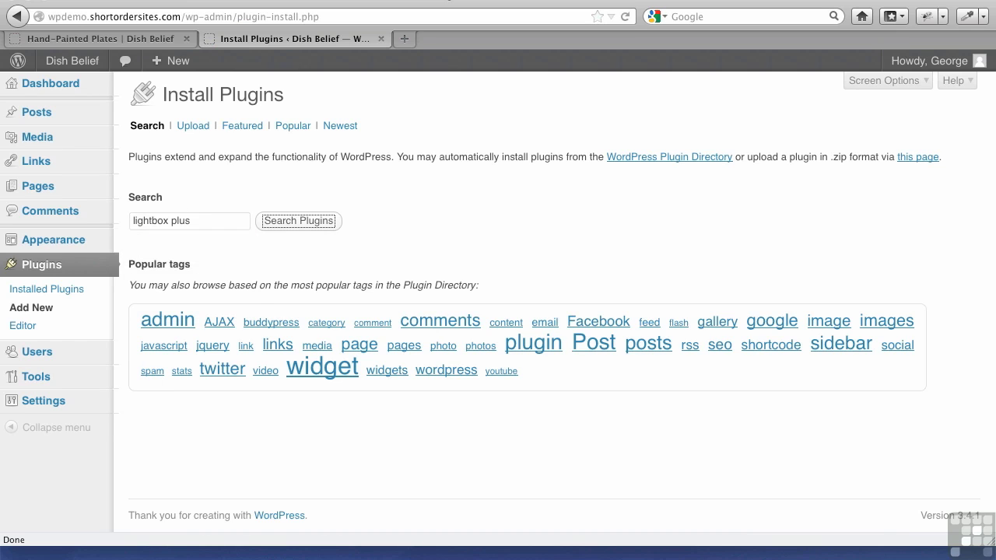
{"action": "left_click", "coordinate": [310, 226]}
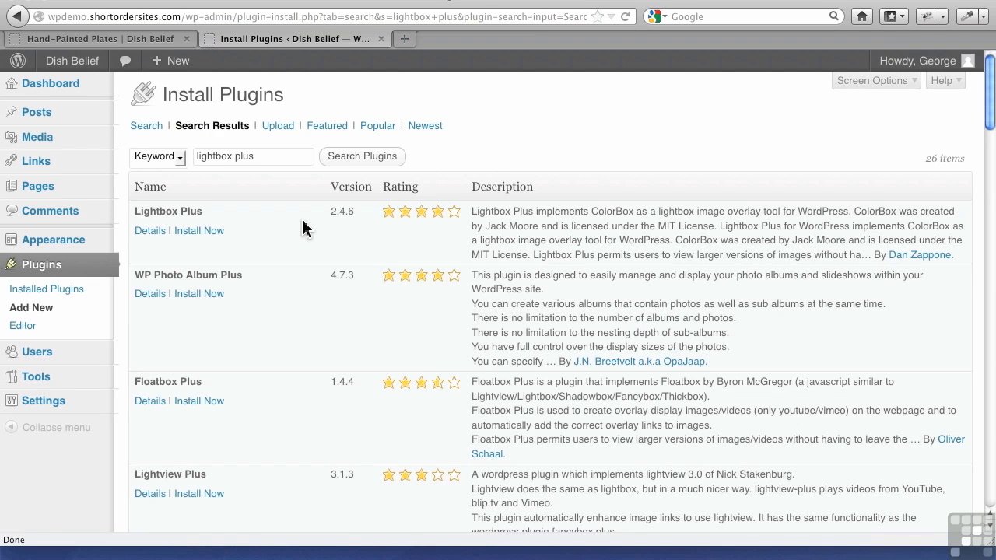
Install the Lightbox Plus plugin from the search results and activate it
{"action": "left_click", "coordinate": [194, 231]}
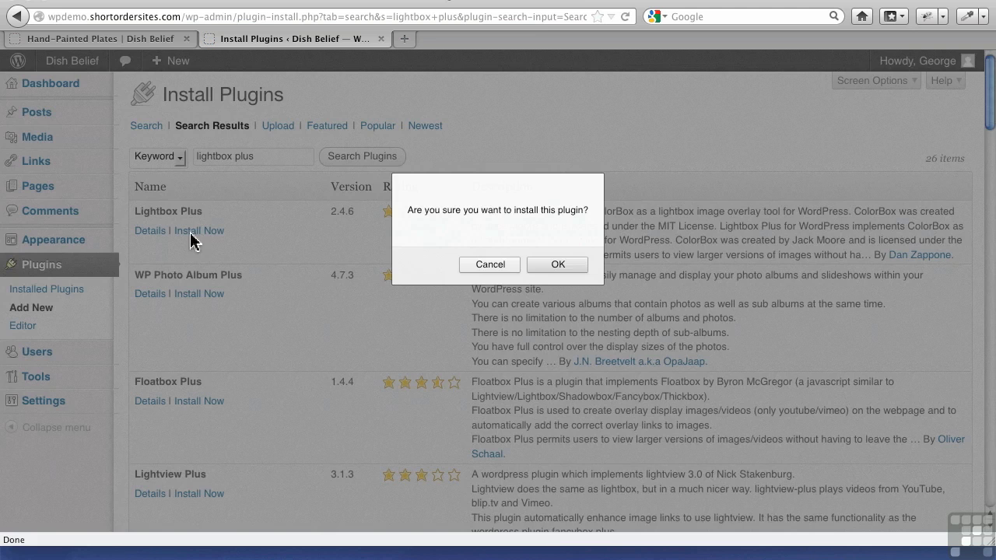
{"action": "left_click", "coordinate": [585, 265]}
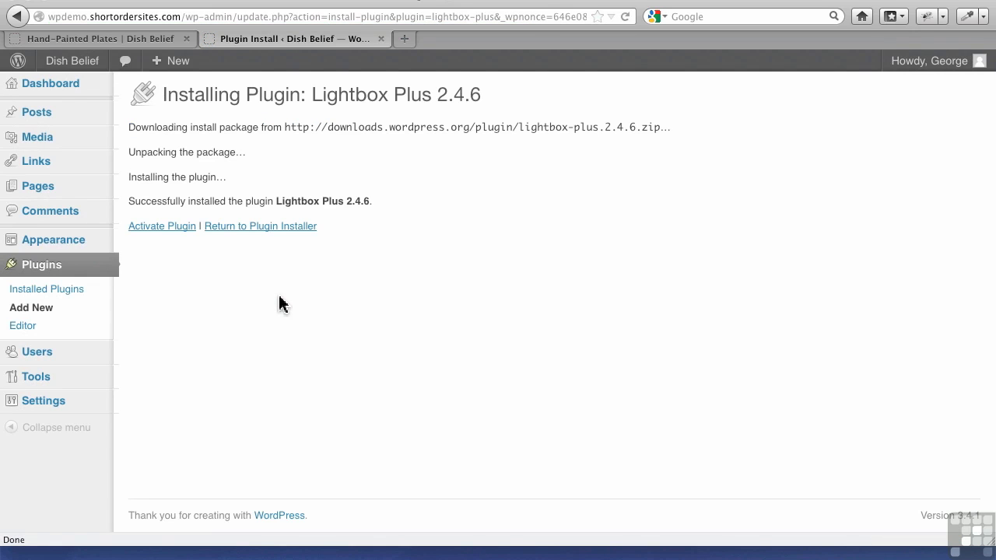
{"action": "left_click", "coordinate": [161, 230]}
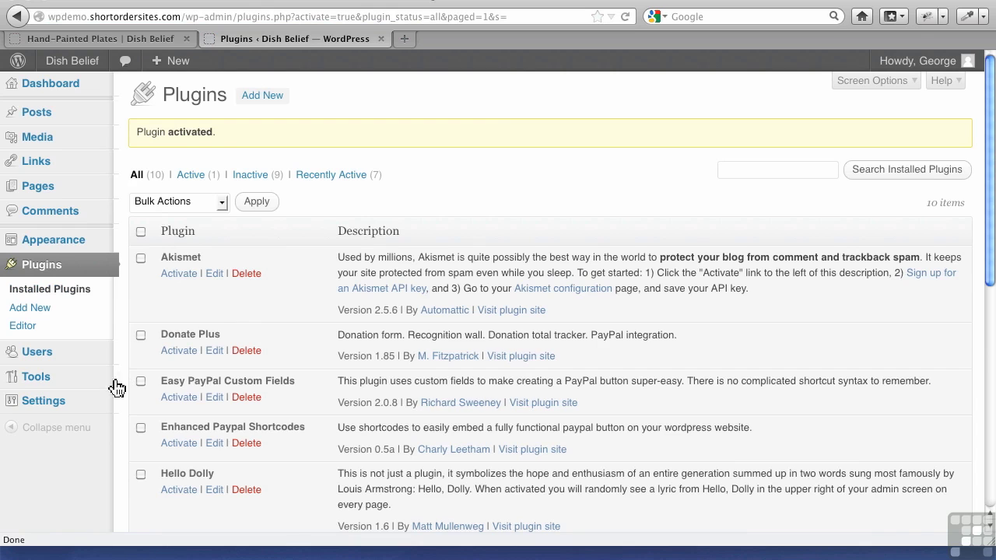
Enable Use For WP Gallery in Lightbox Plus's Primary Lightbox - Other Settings and save the settings
{"action": "mouse_move", "coordinate": [84, 251]}
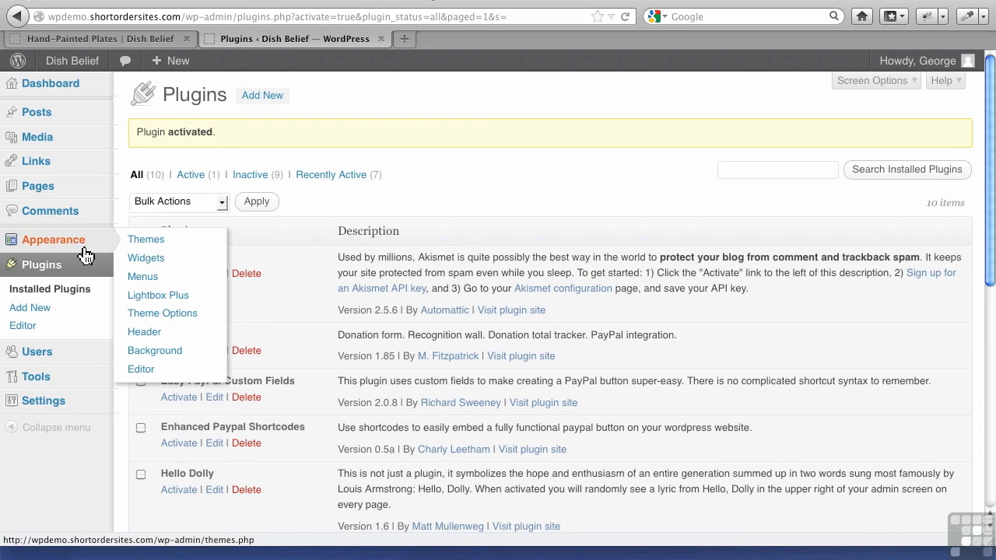
{"action": "left_click", "coordinate": [165, 300]}
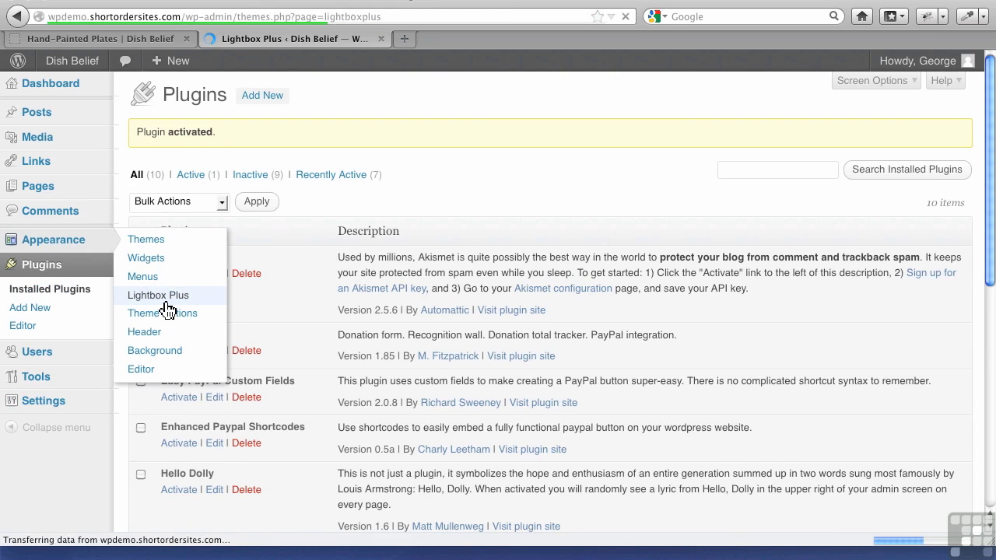
{"action": "scroll", "coordinate": [455, 307], "scroll_direction": "down", "scroll_amount": 10}
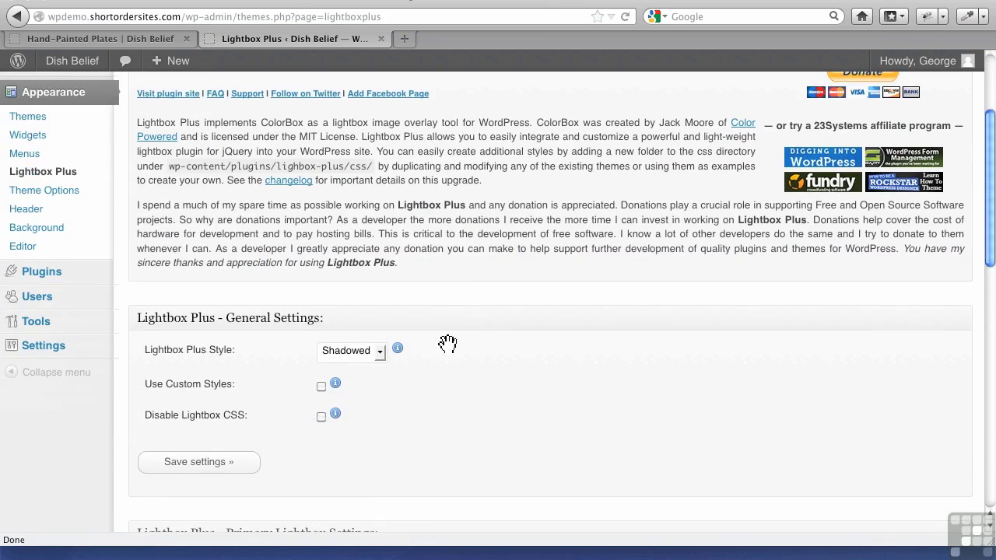
{"action": "scroll", "coordinate": [442, 379], "scroll_direction": "down", "scroll_amount": 1}
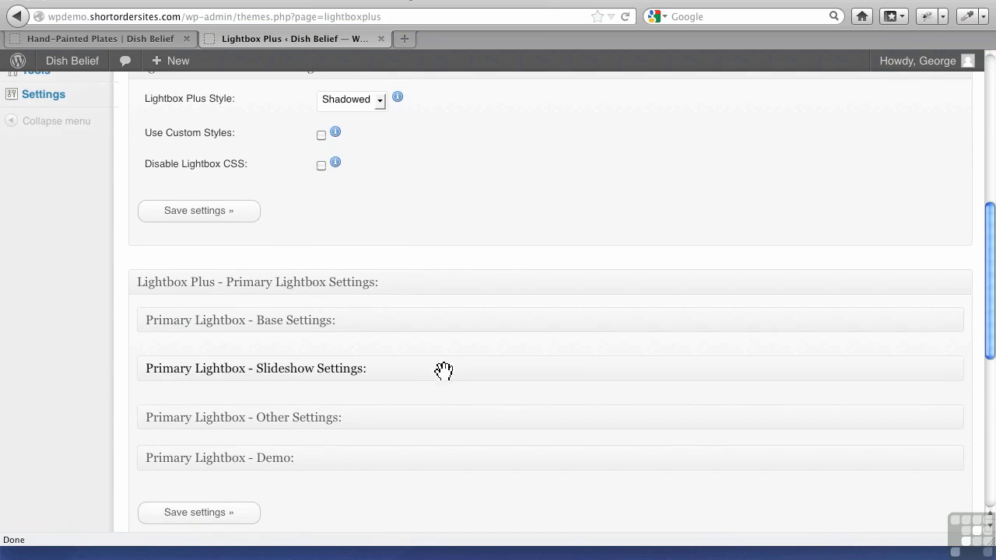
{"action": "left_click", "coordinate": [392, 412]}
{"action": "scroll", "coordinate": [392, 412], "scroll_direction": "down", "scroll_amount": 4}
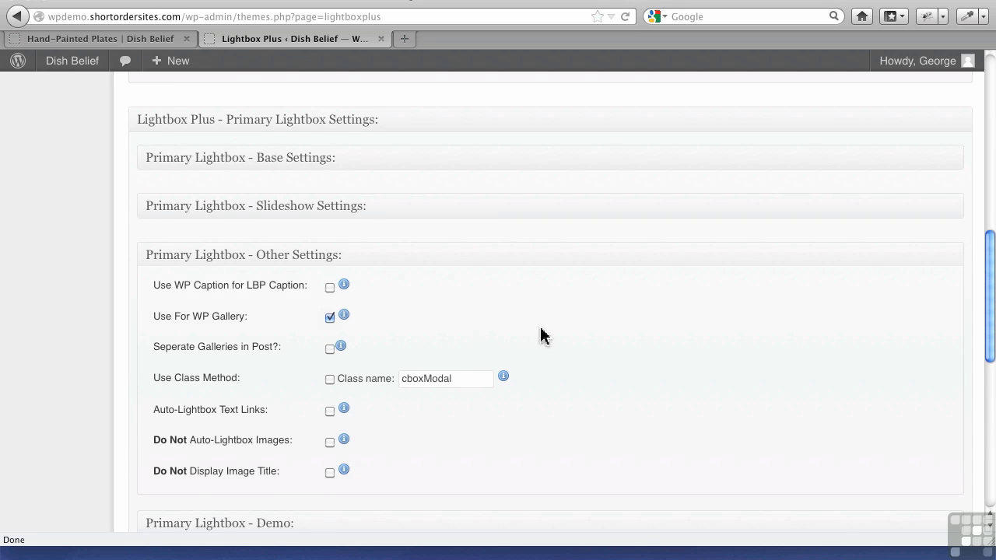
{"action": "scroll", "coordinate": [544, 345], "scroll_direction": "down", "scroll_amount": 3}
{"action": "left_click", "coordinate": [232, 359]}
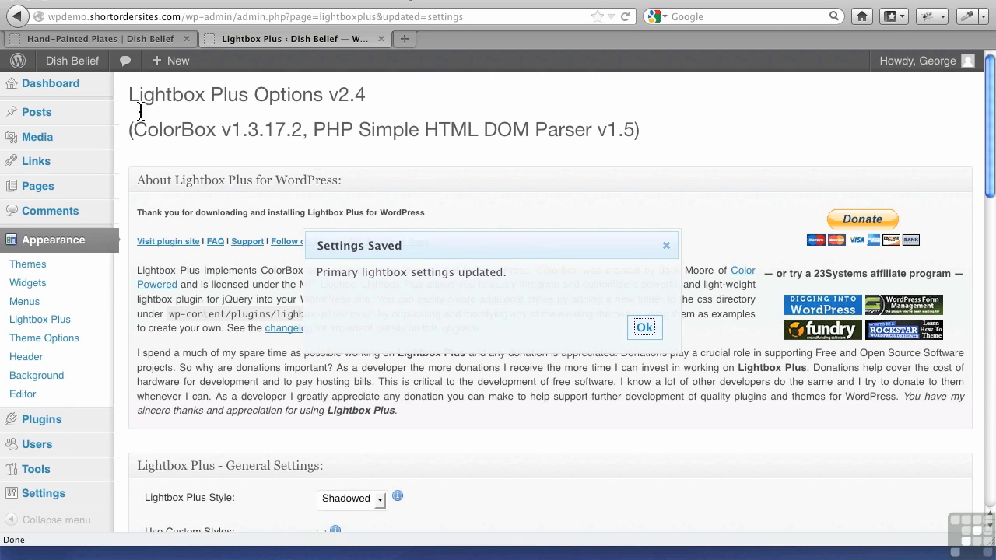
Open the Hand-Painted Fruit Plate post for editing
{"action": "mouse_move", "coordinate": [65, 119]}
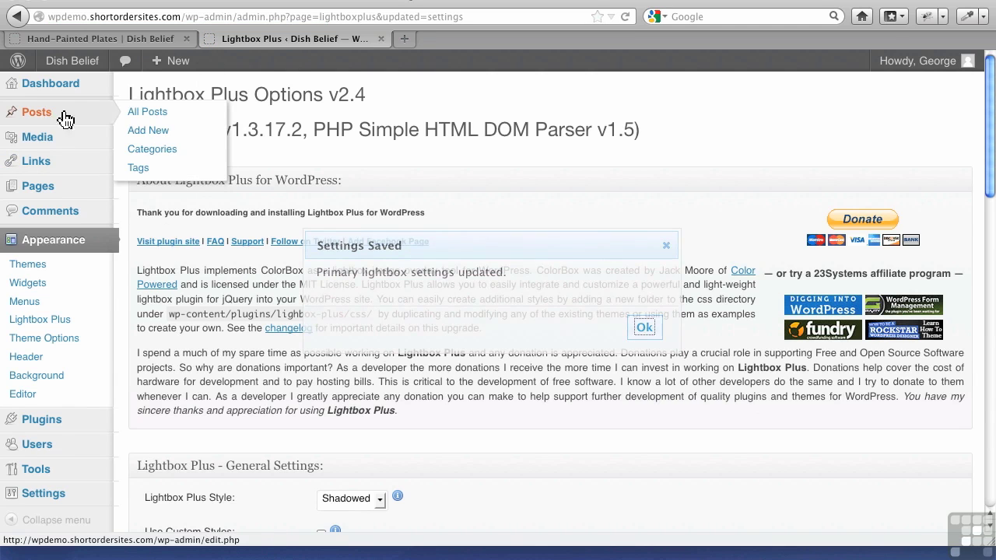
{"action": "left_click", "coordinate": [131, 119]}
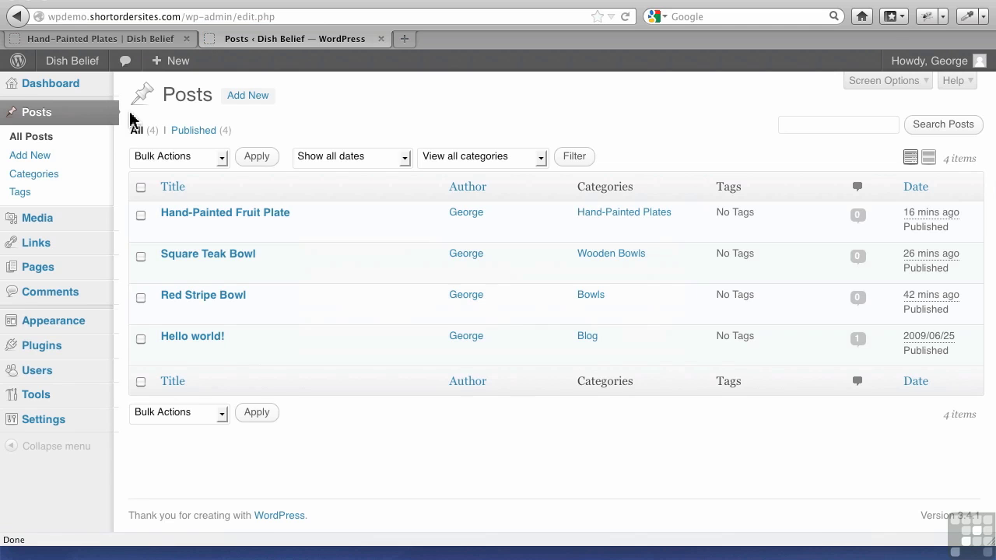
{"action": "left_click", "coordinate": [222, 217]}
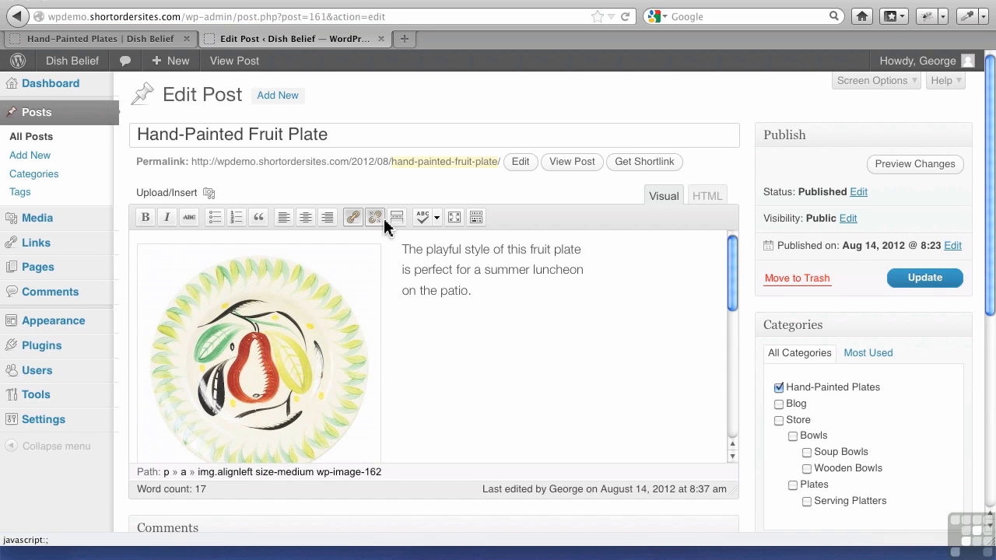
Set the post's gallery to link thumbnails to Image File, update the gallery settings, and update the post
{"action": "scroll", "coordinate": [465, 420], "scroll_direction": "down", "scroll_amount": 3}
{"action": "left_click", "coordinate": [218, 418]}
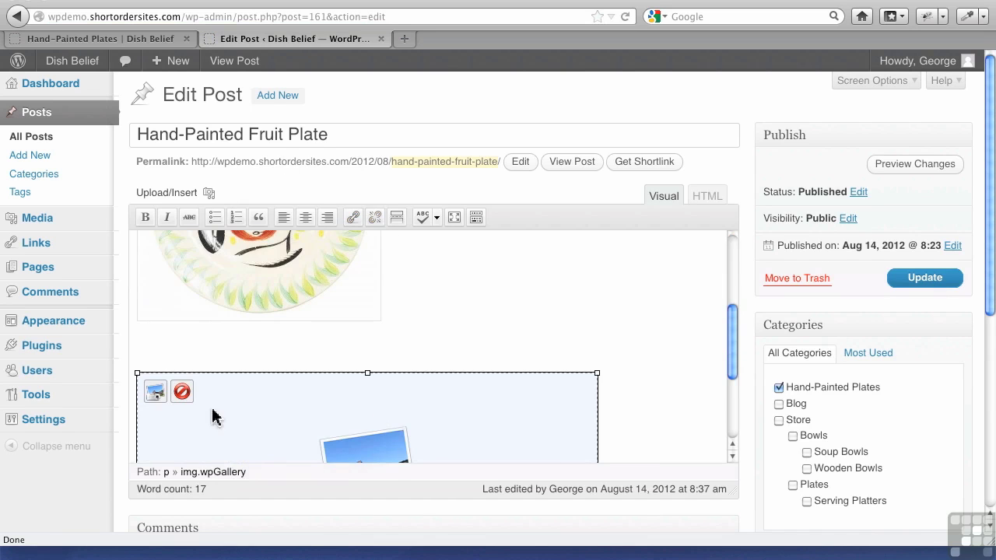
{"action": "left_click", "coordinate": [156, 391]}
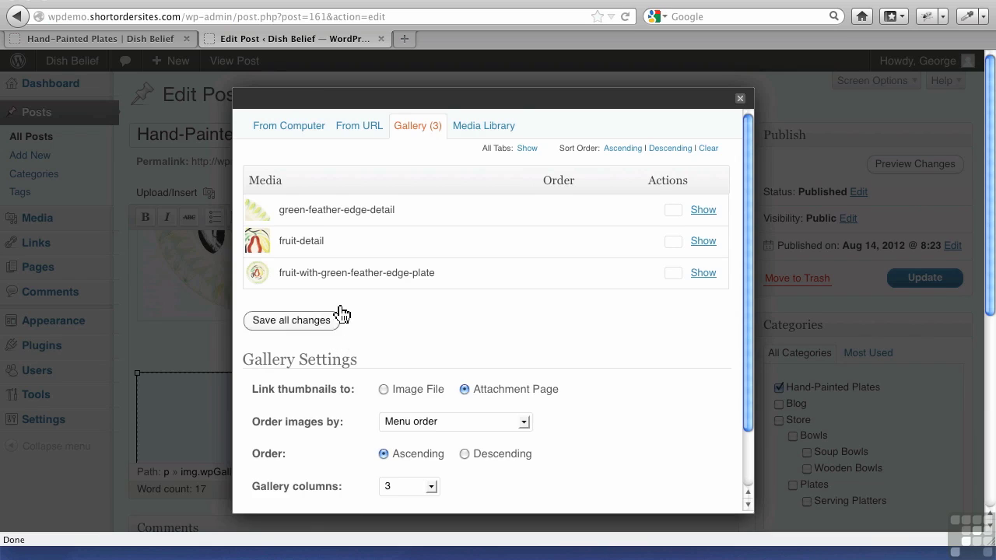
{"action": "scroll", "coordinate": [468, 350], "scroll_direction": "down", "scroll_amount": 1}
{"action": "scroll", "coordinate": [468, 350], "scroll_direction": "down", "scroll_amount": 1}
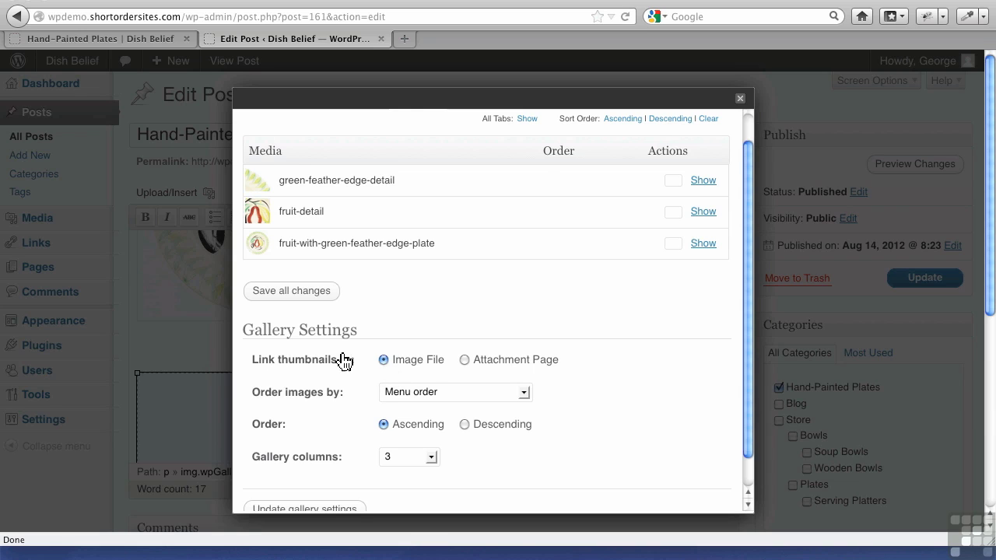
{"action": "scroll", "coordinate": [368, 454], "scroll_direction": "down", "scroll_amount": 1}
{"action": "left_click", "coordinate": [345, 487]}
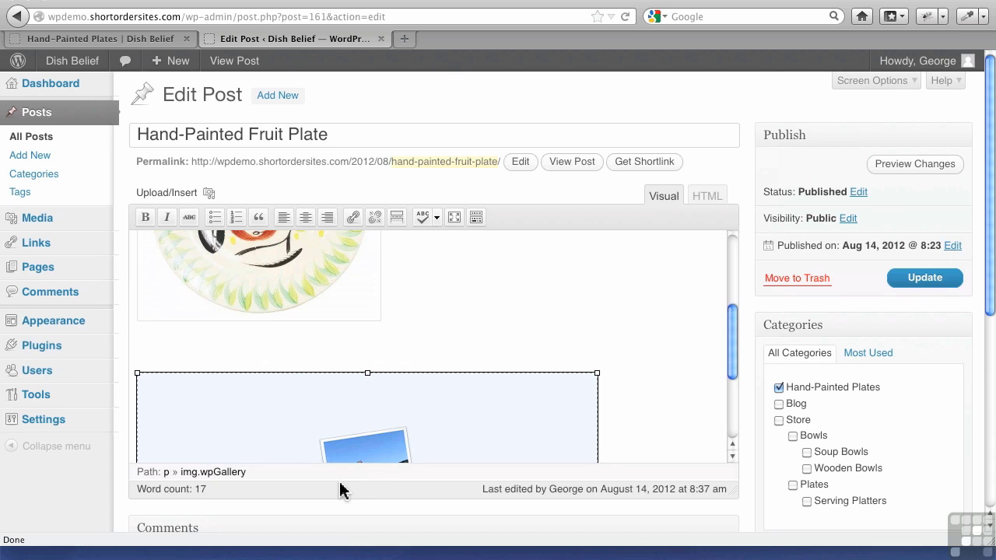
{"action": "left_click", "coordinate": [939, 283]}
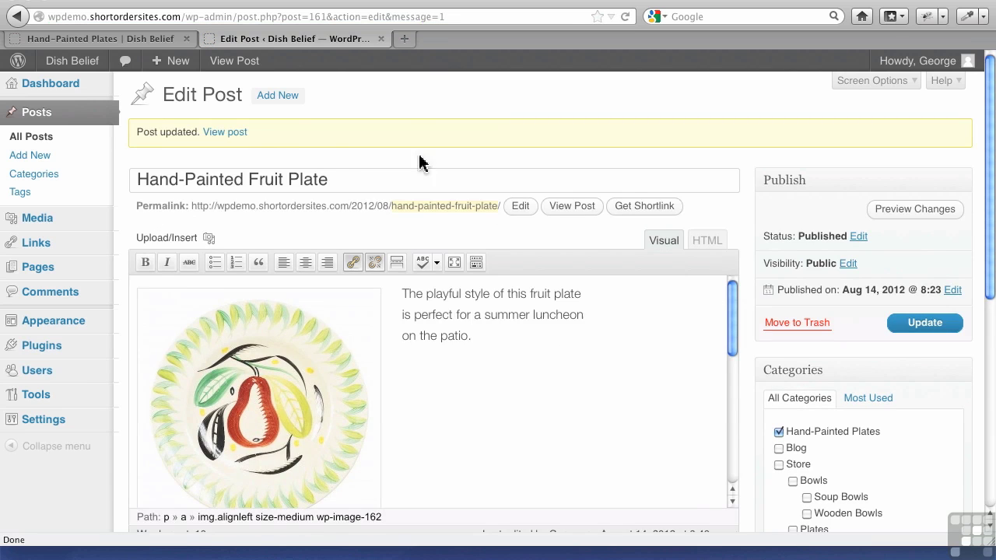
Reload the live Hand-Painted Plates page and open the full plate thumbnail from the gallery
{"action": "left_click", "coordinate": [169, 40]}
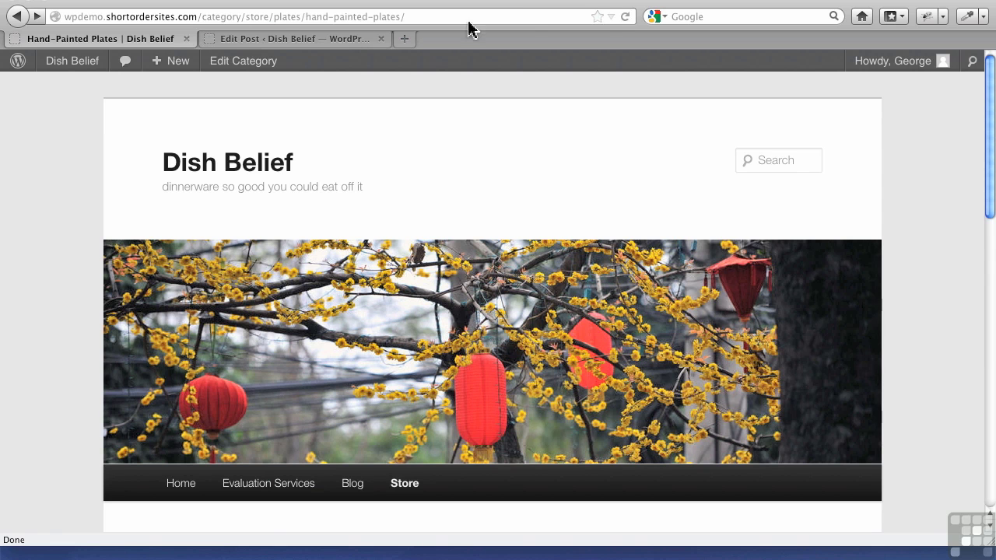
{"action": "left_click", "coordinate": [626, 19]}
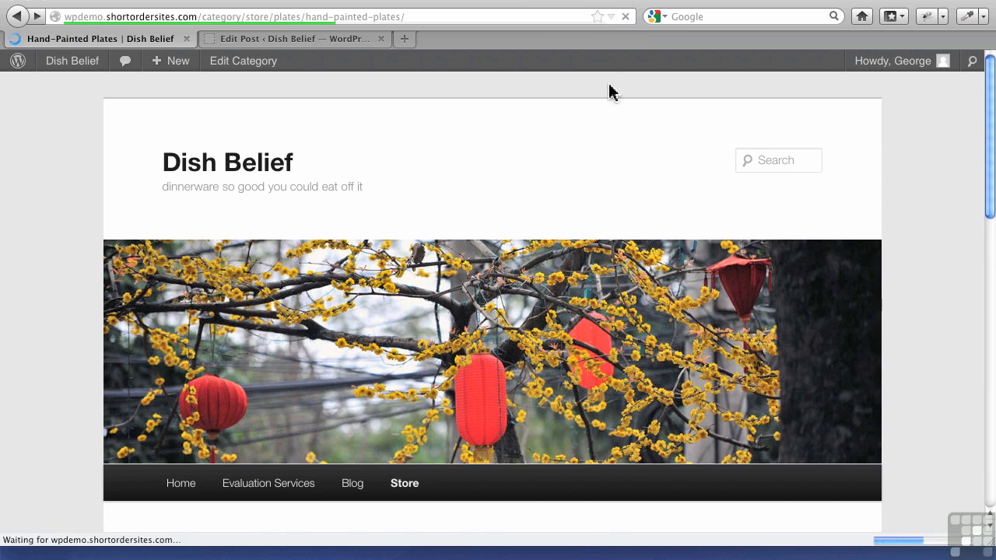
{"action": "scroll", "coordinate": [559, 214], "scroll_direction": "down", "scroll_amount": 1}
{"action": "scroll", "coordinate": [559, 234], "scroll_direction": "down", "scroll_amount": 15}
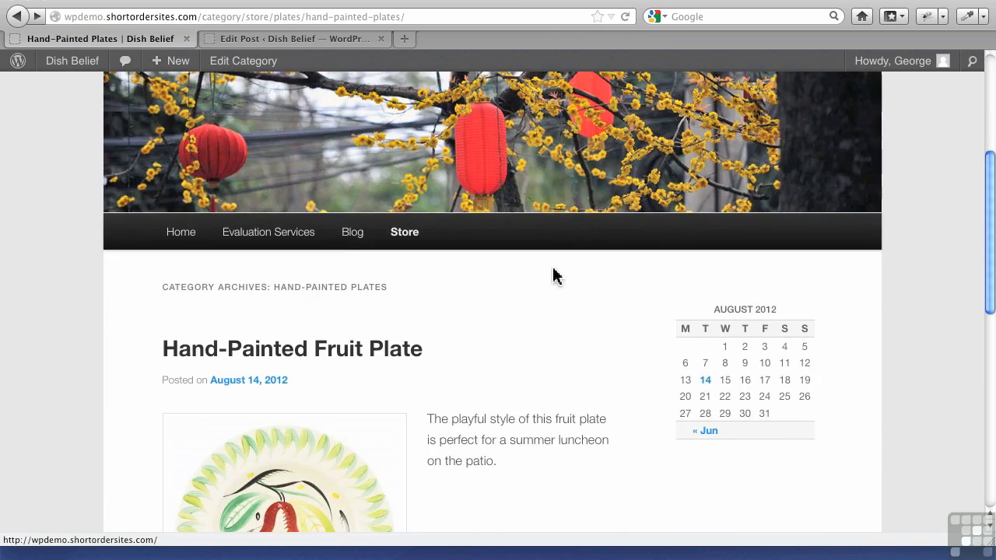
{"action": "left_click", "coordinate": [258, 309]}
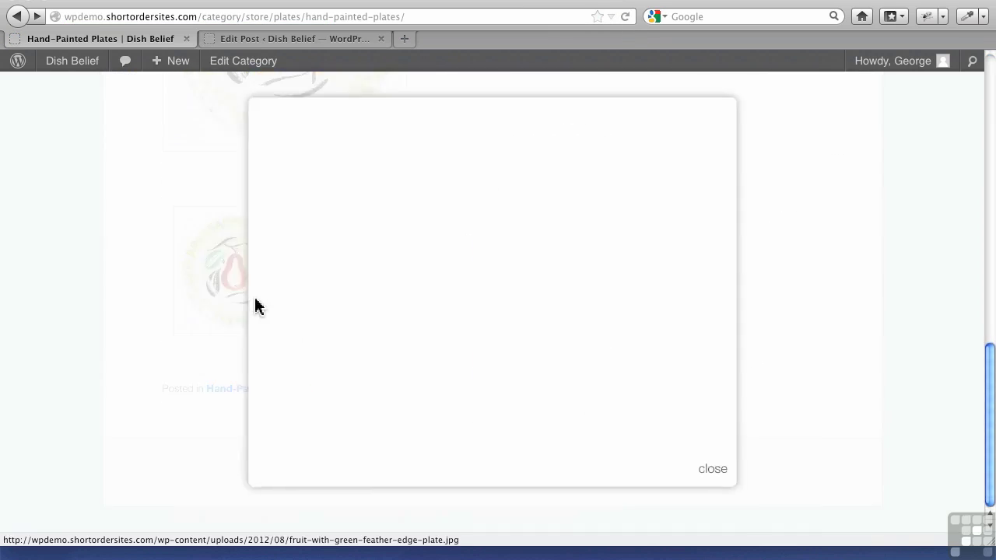
Page through the gallery images in the lightbox overlay and close it
{"action": "left_click", "coordinate": [447, 315]}
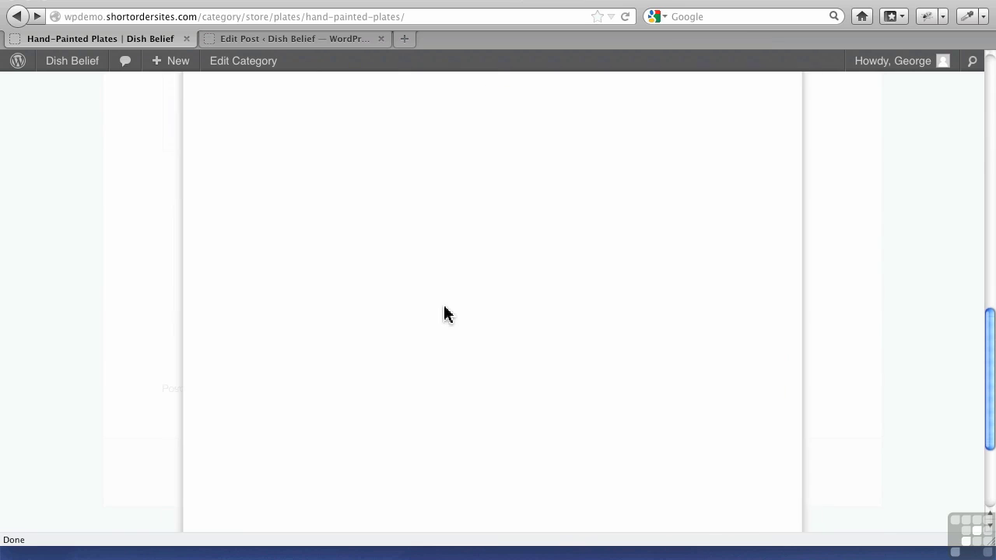
{"action": "left_click", "coordinate": [446, 315]}
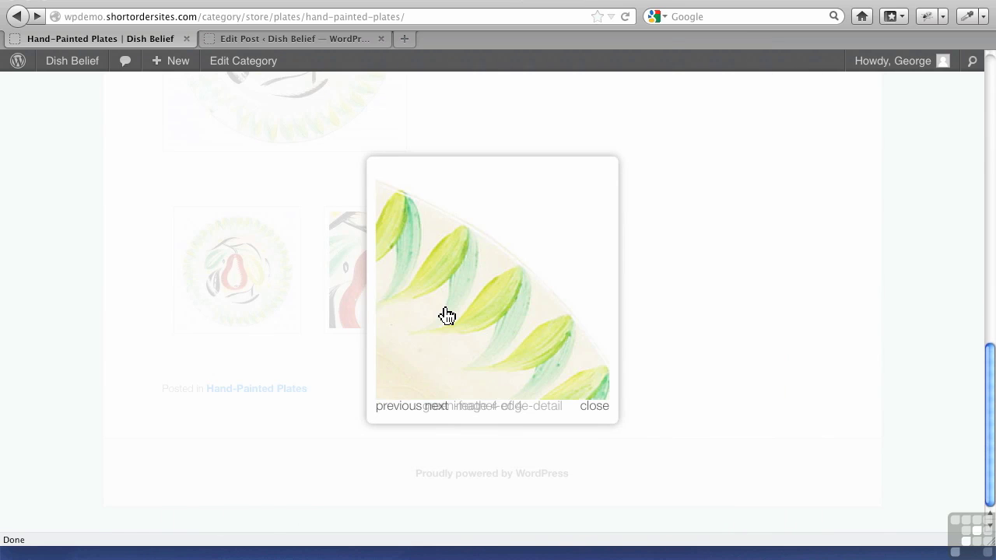
{"action": "left_click", "coordinate": [446, 315]}
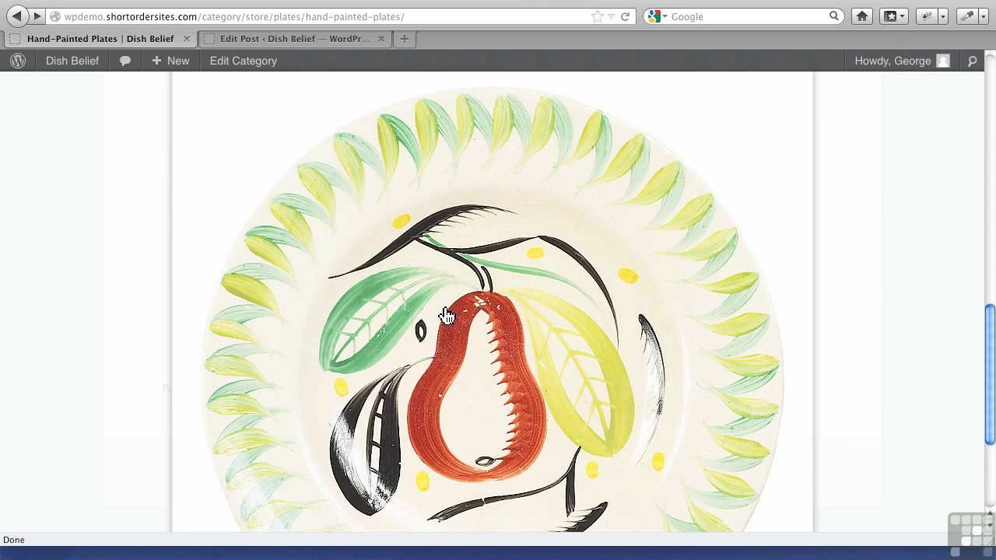
{"action": "left_click", "coordinate": [446, 315]}
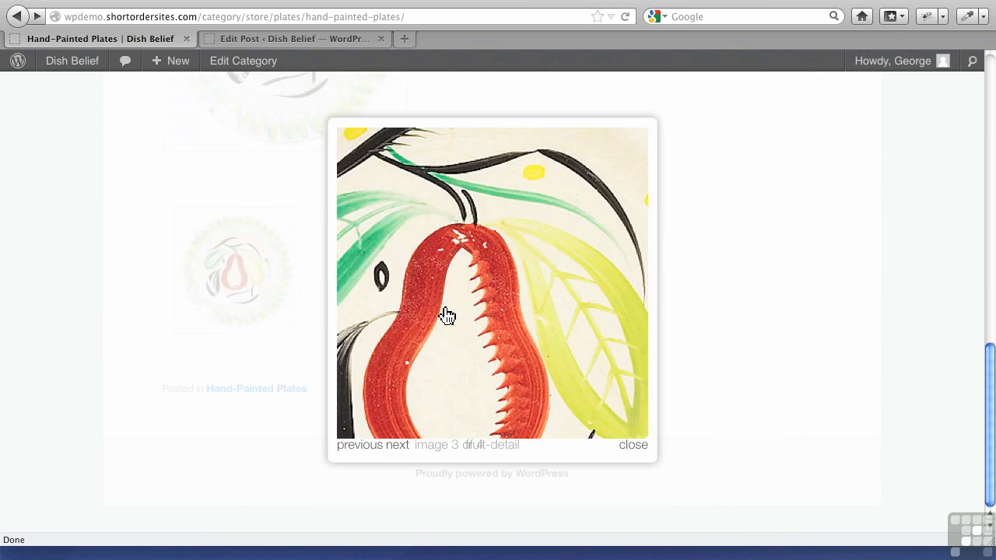
{"action": "left_click", "coordinate": [741, 309]}
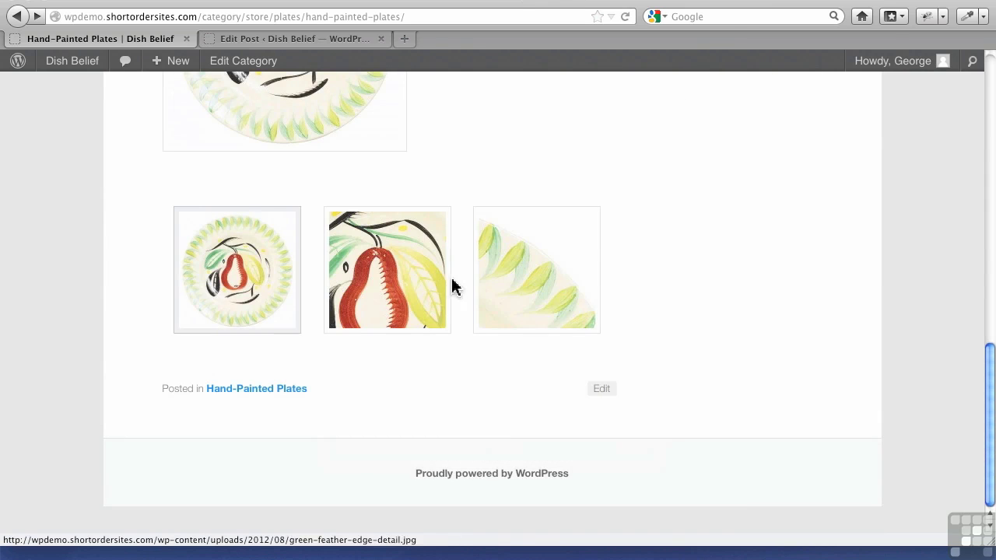
Show the Store drop-down with its category links in the live site's navigation
{"action": "scroll", "coordinate": [440, 282], "scroll_direction": "up", "scroll_amount": 5}
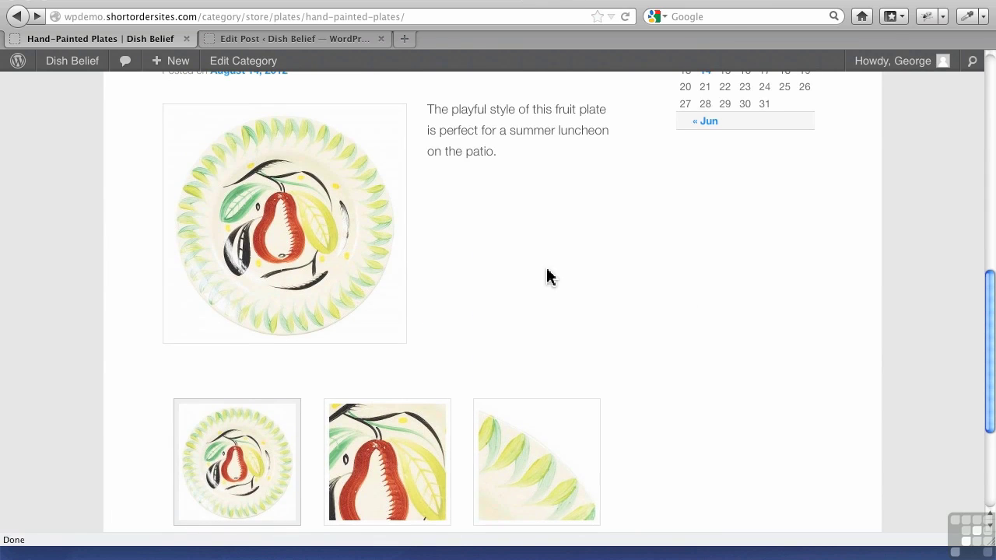
{"action": "scroll", "coordinate": [548, 274], "scroll_direction": "up", "scroll_amount": 10}
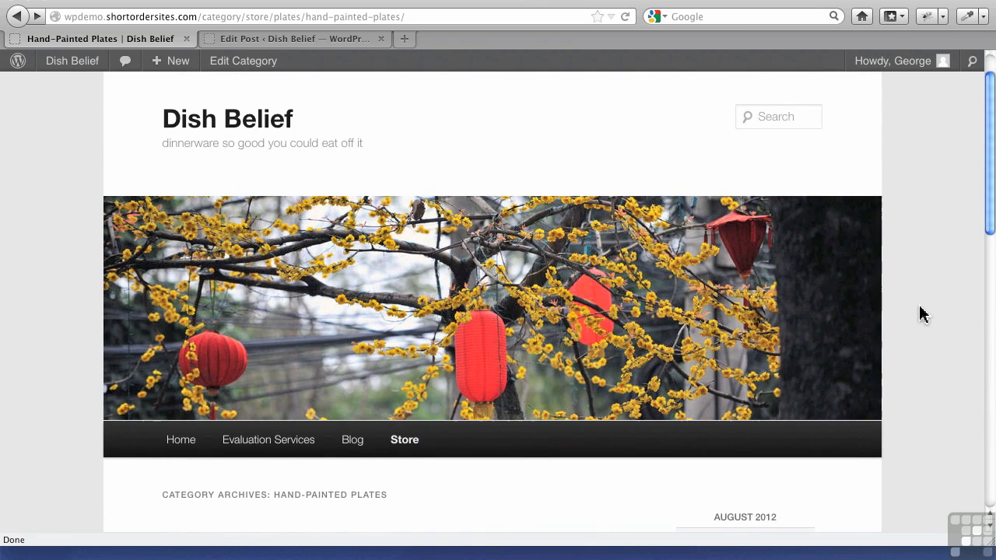
{"action": "mouse_move", "coordinate": [397, 457]}
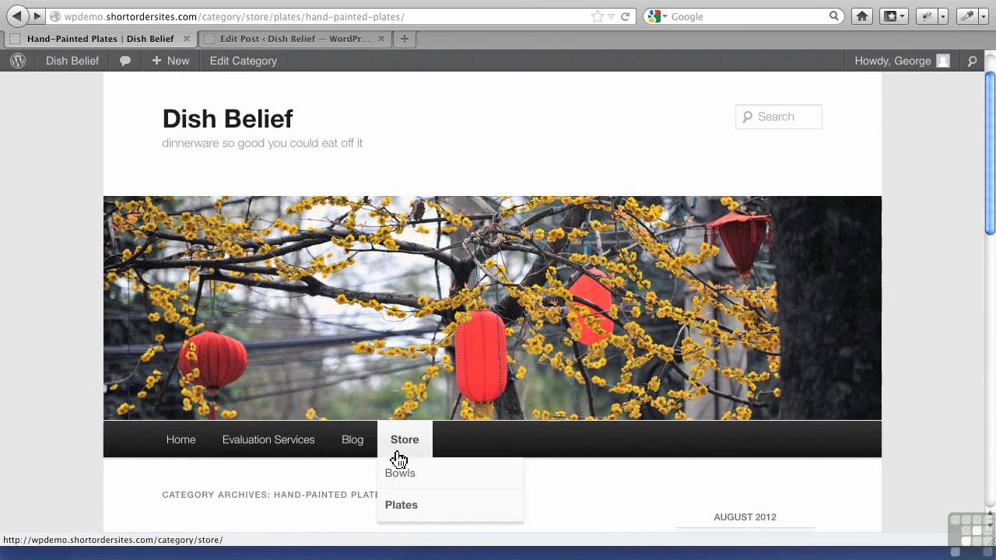